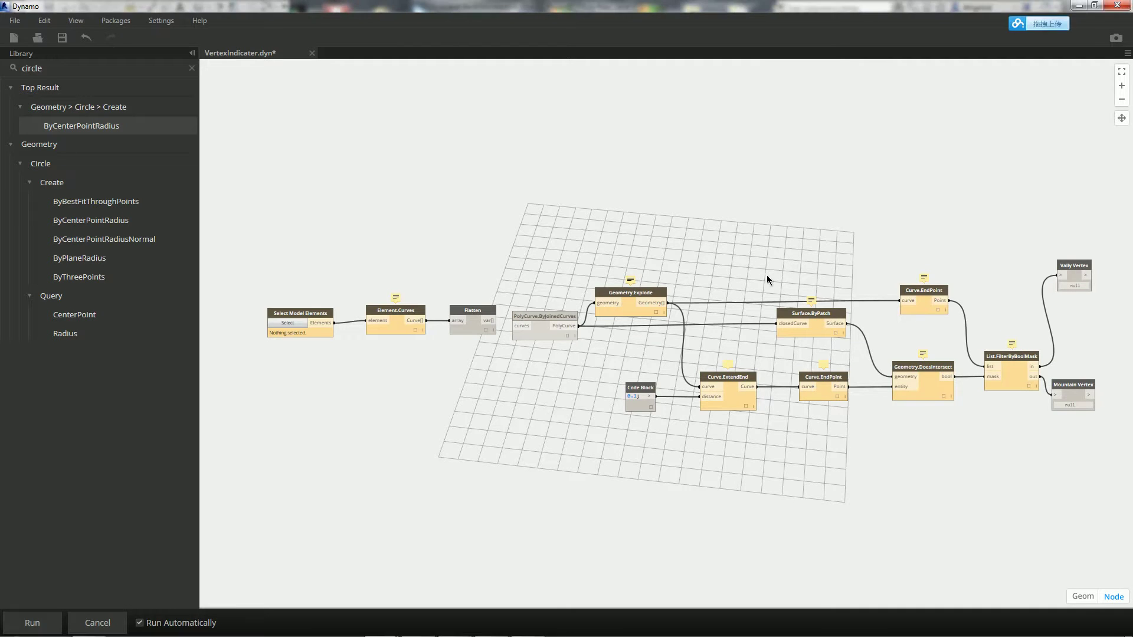
Adjust the VertexIndicater.dyn canvas view and move the restored Dynamo window to the lower-left corner
scroll(766, 275, down, 2)
scroll(731, 285, down, 1)
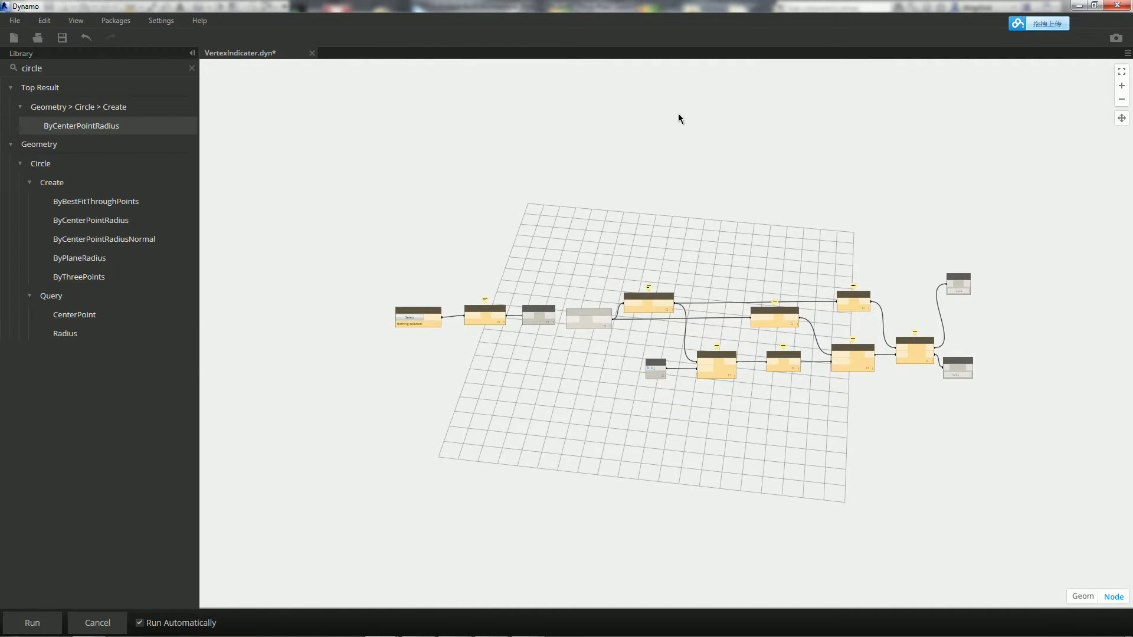
middle_drag(613, 162, 599, 181)
scroll(537, 283, up, 2)
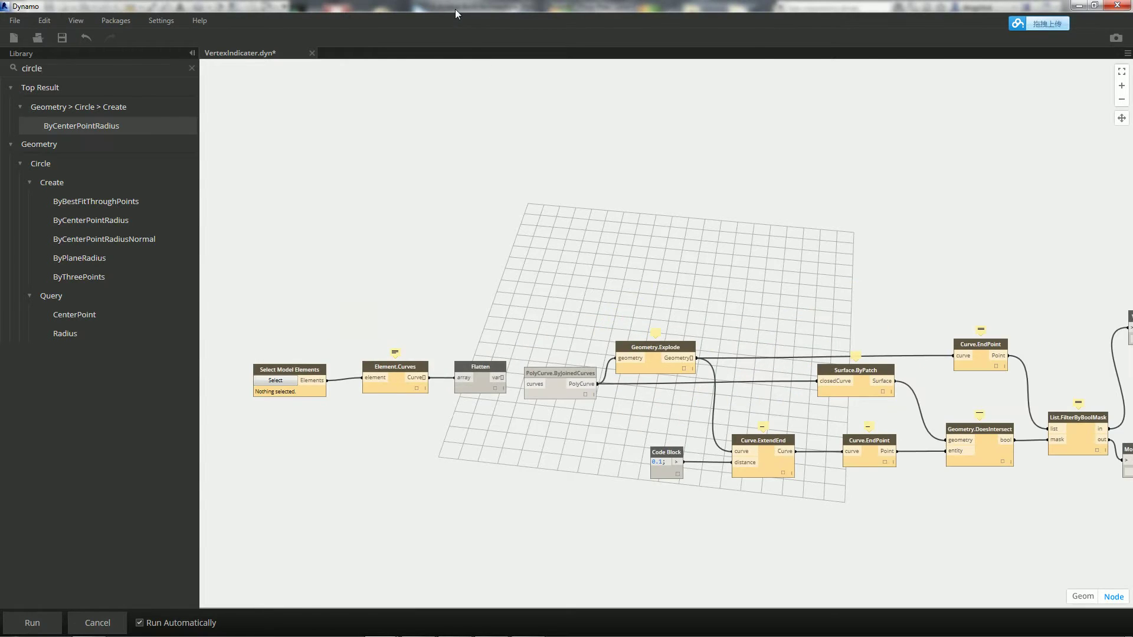
drag(455, 9, 244, 354)
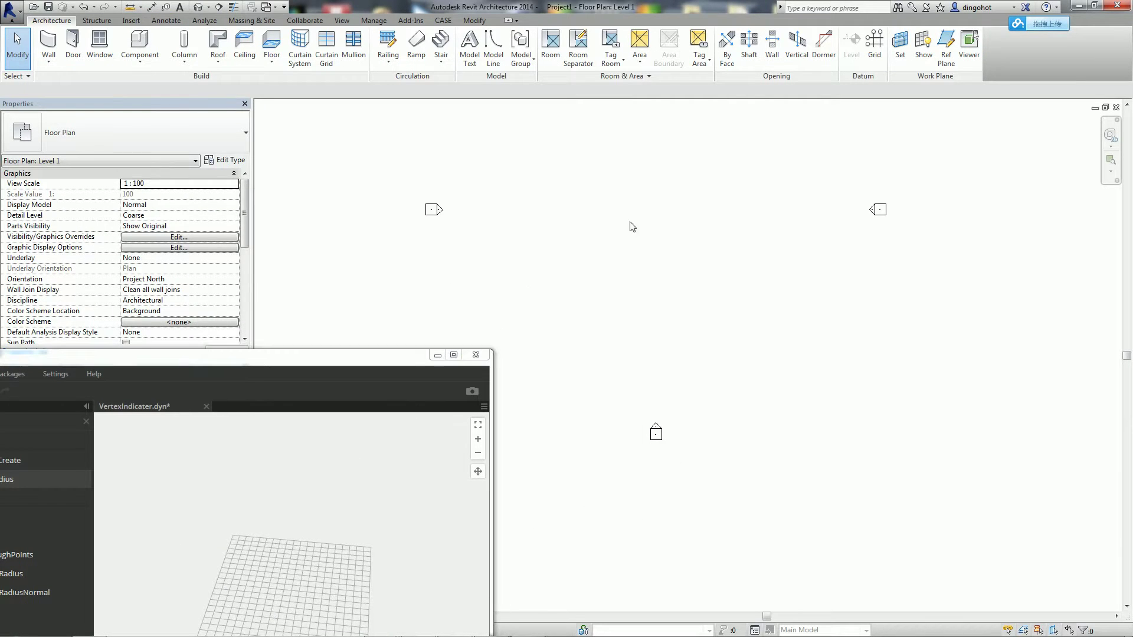
Chain model lines into a closed, irregular star-like outline on the Level 1 plan
click(490, 56)
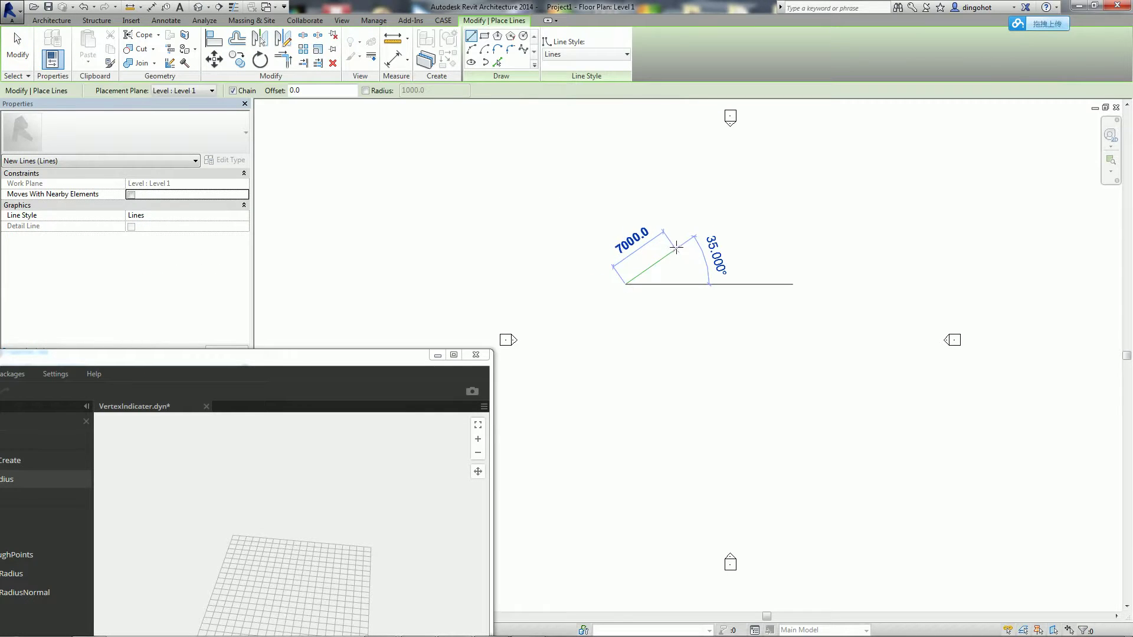
click(676, 248)
click(703, 324)
click(792, 310)
click(814, 243)
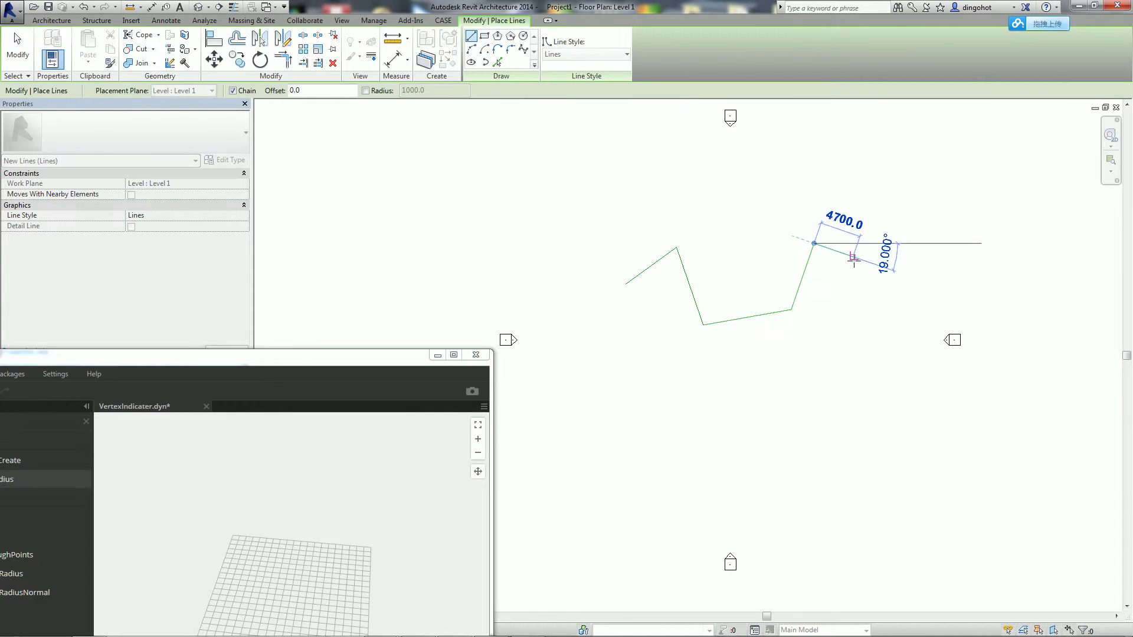
click(853, 257)
click(853, 338)
click(882, 387)
click(847, 440)
click(783, 430)
click(745, 490)
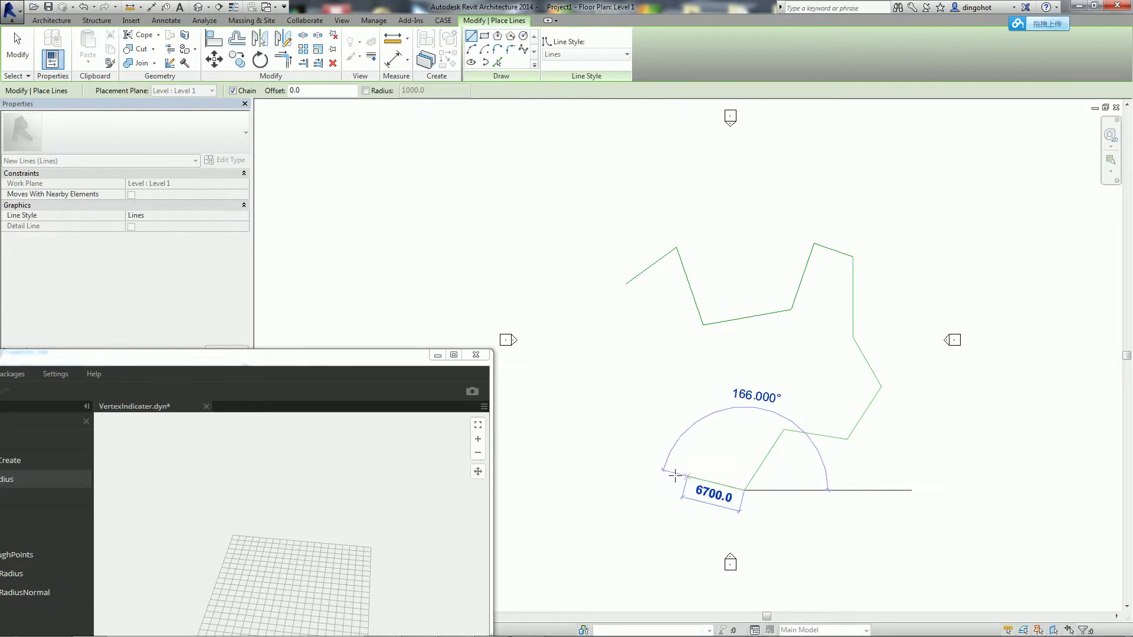
click(661, 466)
click(591, 479)
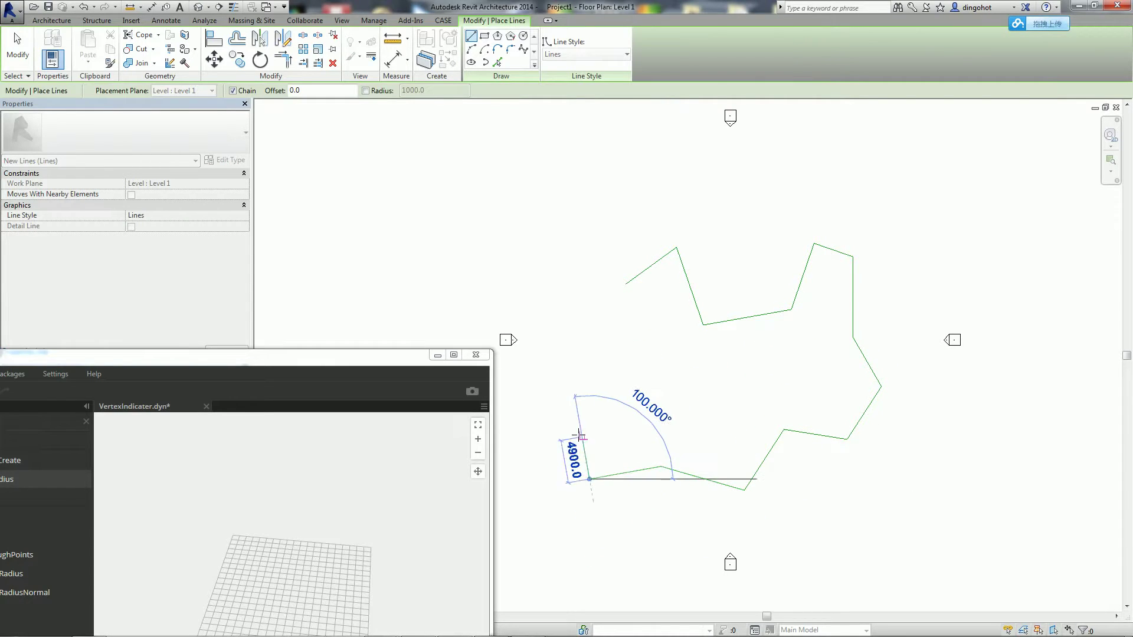
click(576, 432)
click(626, 423)
click(633, 375)
click(589, 359)
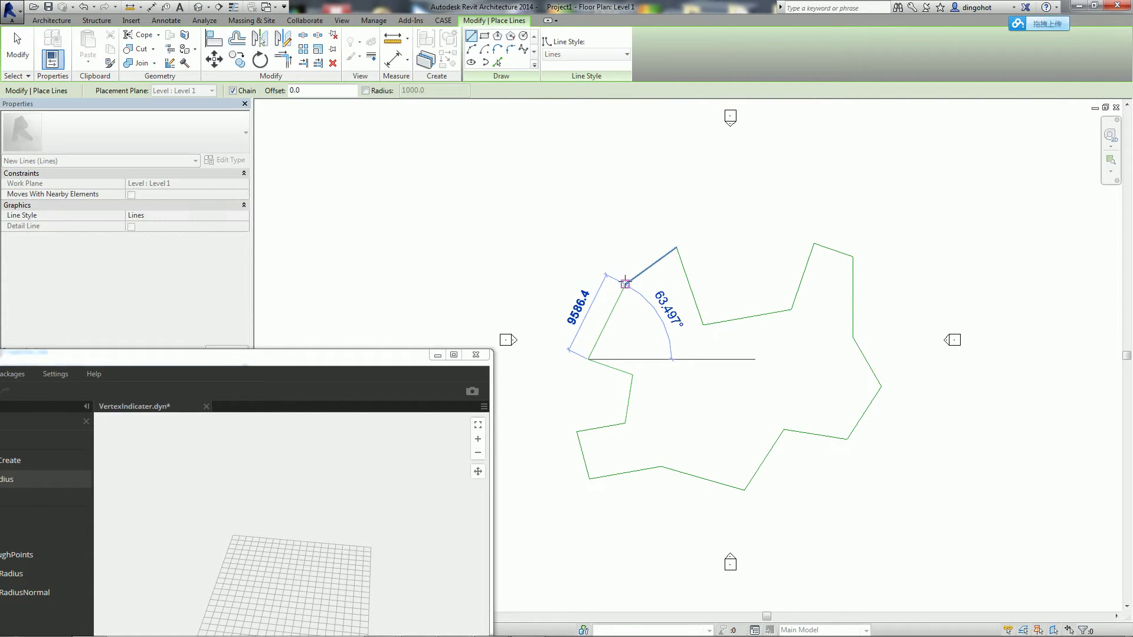
click(625, 283)
key(Escape)
key(Escape)
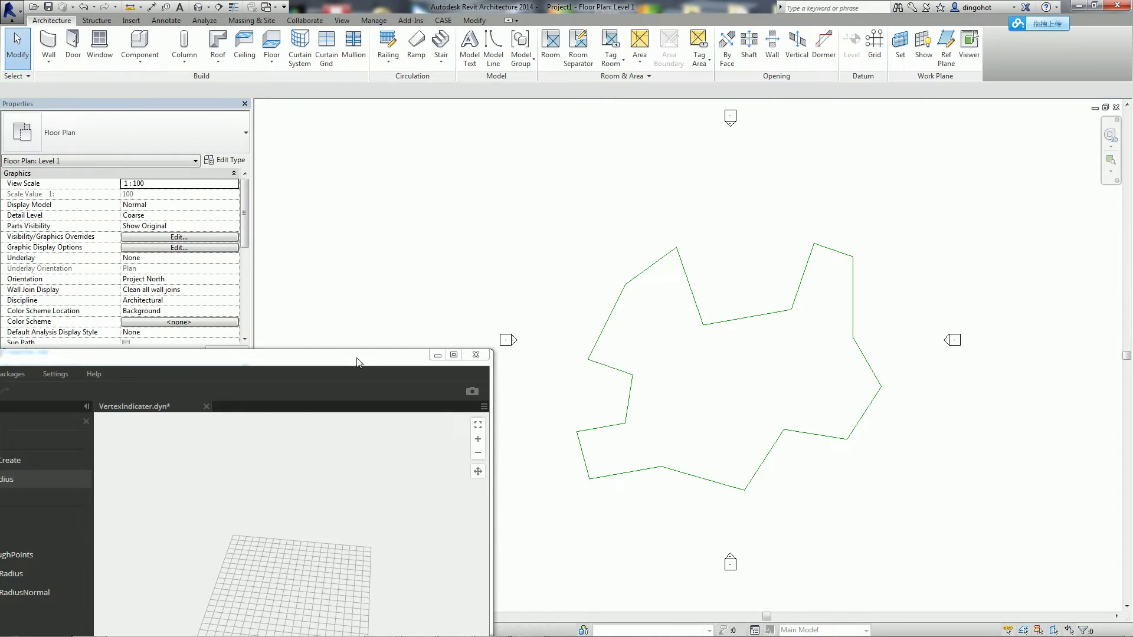
Window-select the polygon lines into Select Model Elements, then maximize the Dynamo window
mouse_move(357, 362)
mouse_down()
mouse_move(518, 133)
mouse_move(431, 111)
mouse_up()
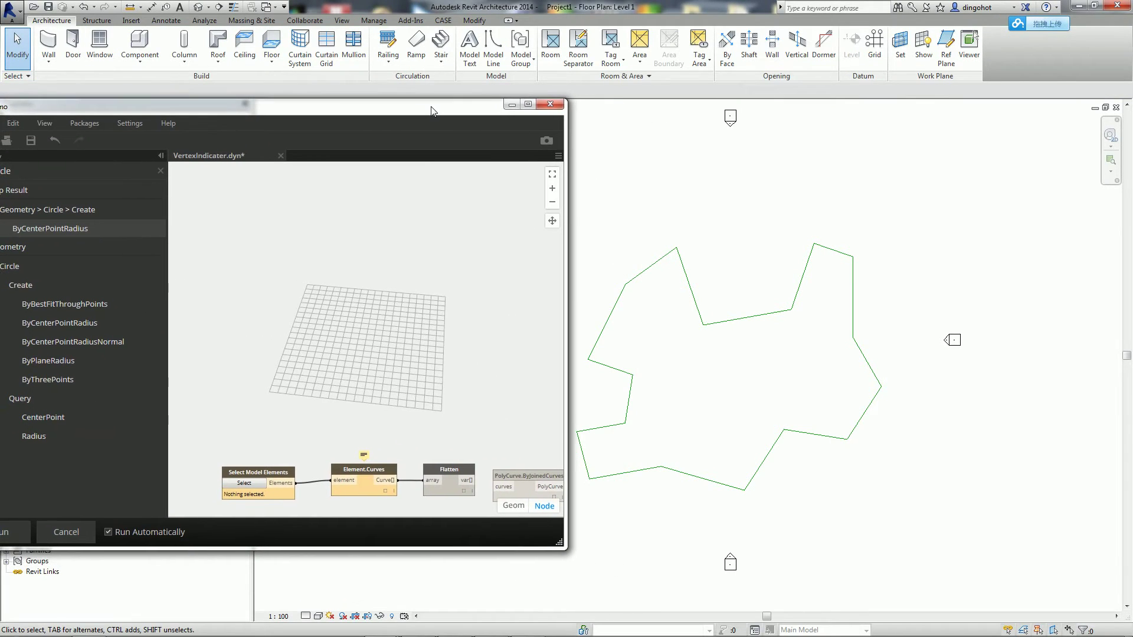
middle_drag(343, 272, 370, 246)
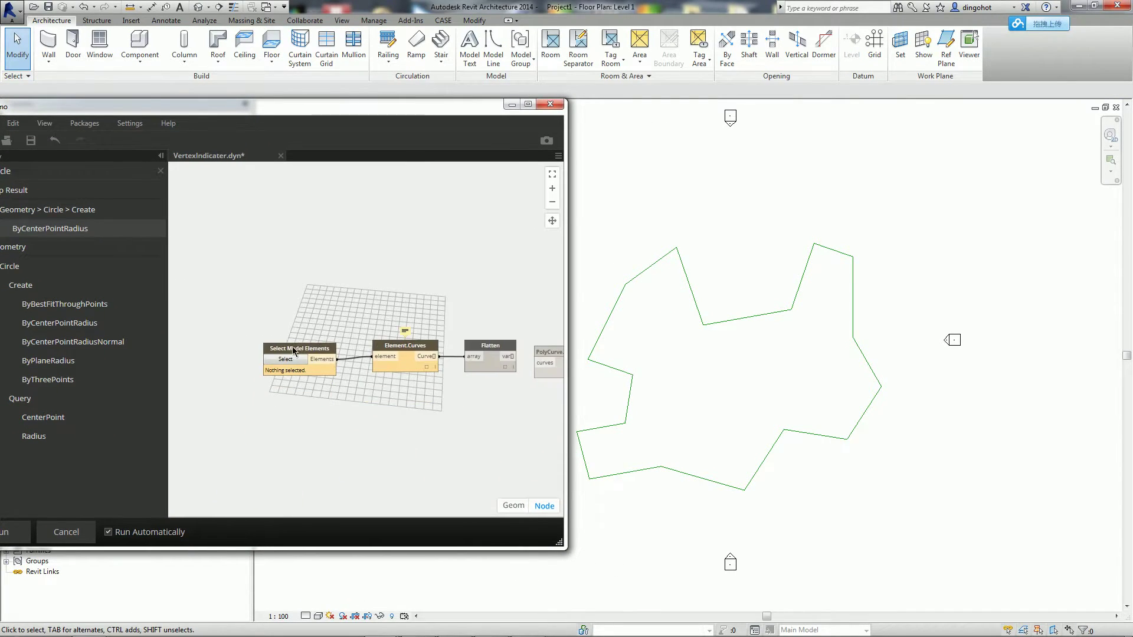
click(291, 363)
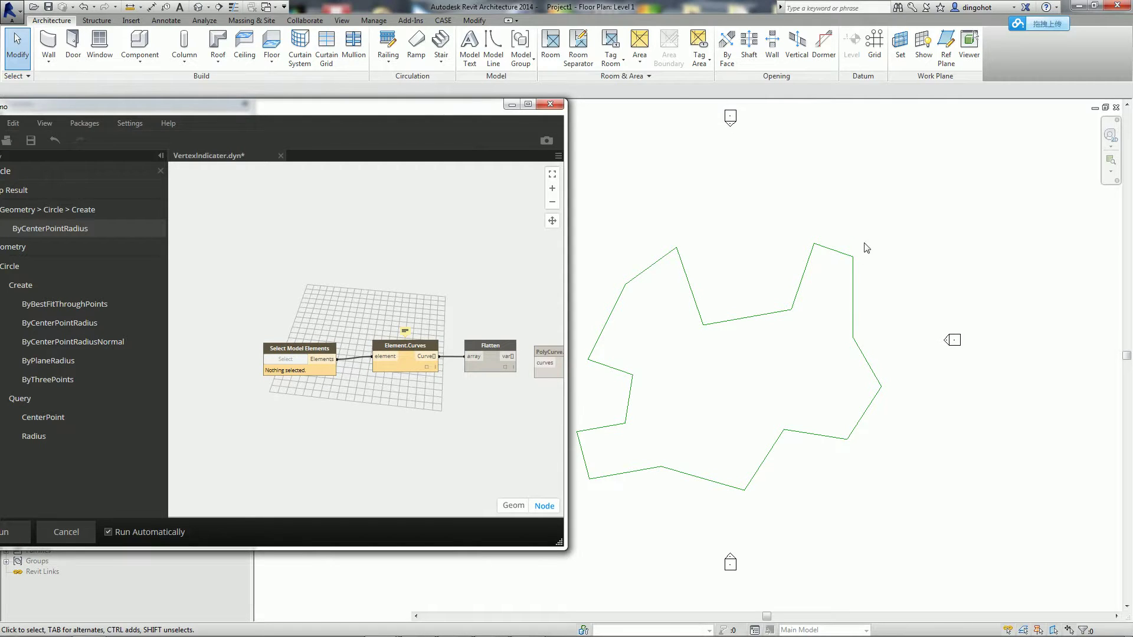
drag(868, 227, 632, 481)
drag(583, 525, 584, 528)
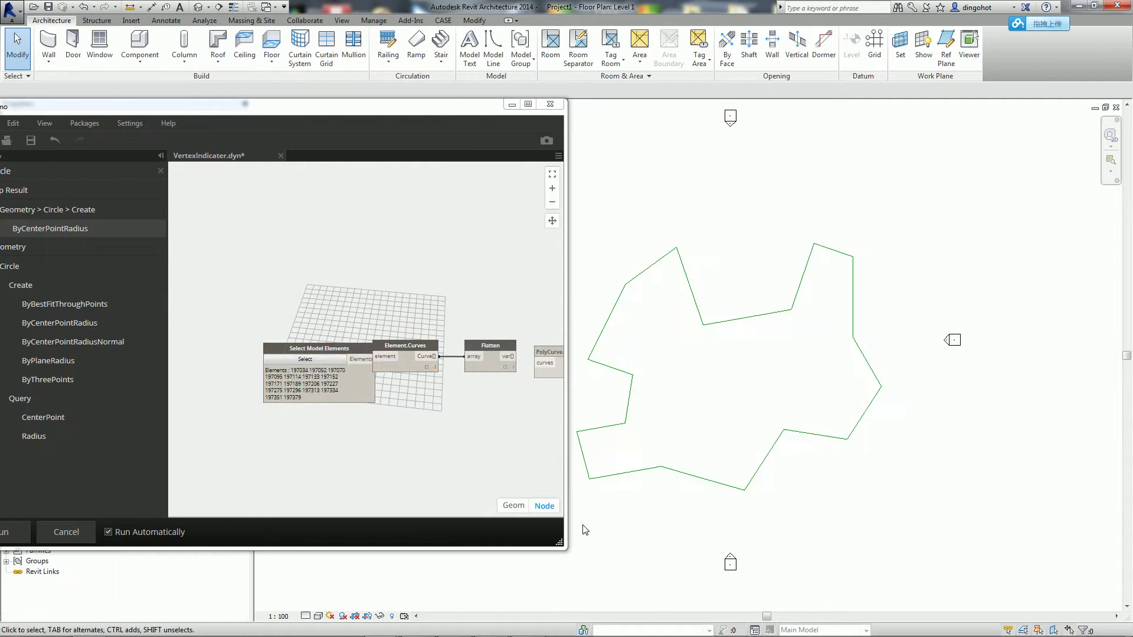
middle_drag(458, 184, 387, 176)
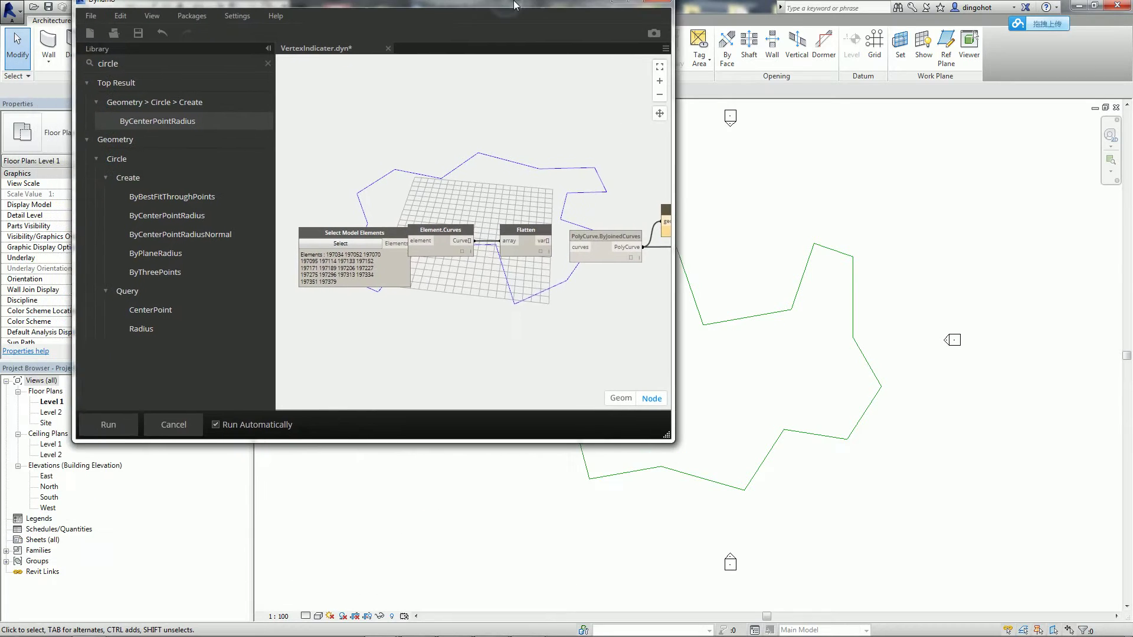
drag(402, 113, 508, 3)
Inspect the Vally Vertex (7) and Mountain Vertex (10) watches, nudging Vally Vertex upward
middle_drag(327, 242, 570, 233)
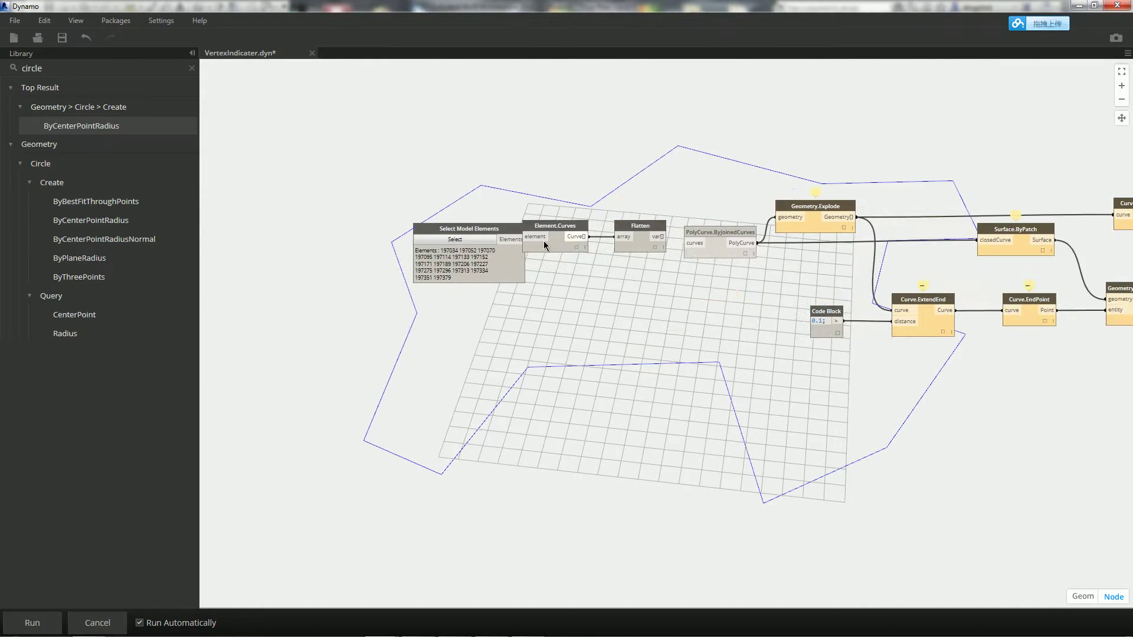
drag(517, 234, 448, 218)
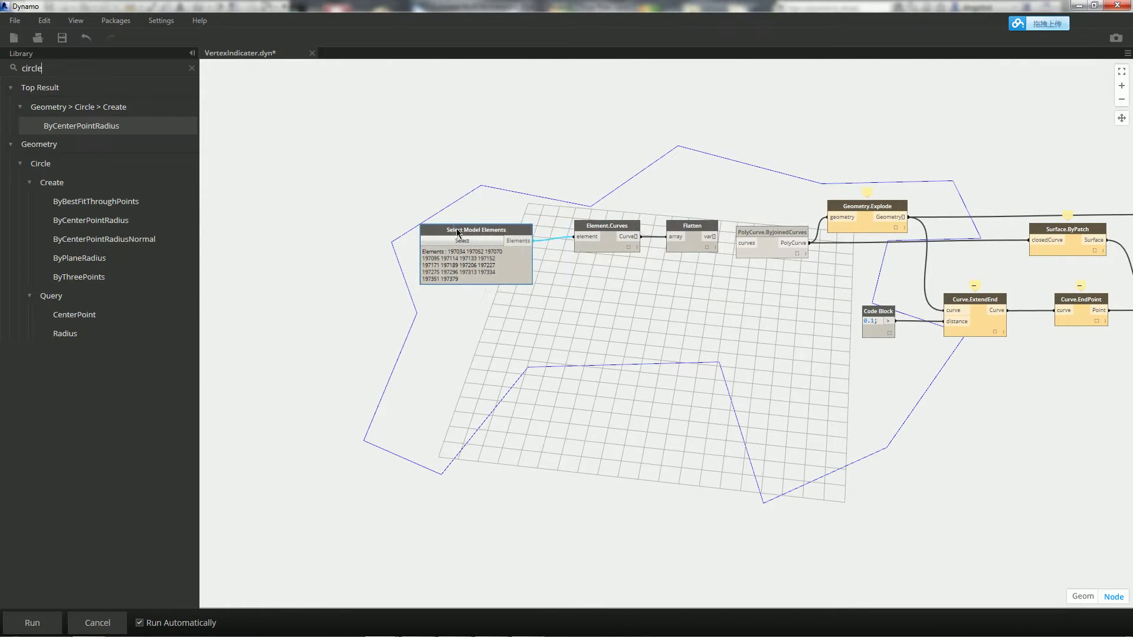
middle_drag(645, 236, 577, 251)
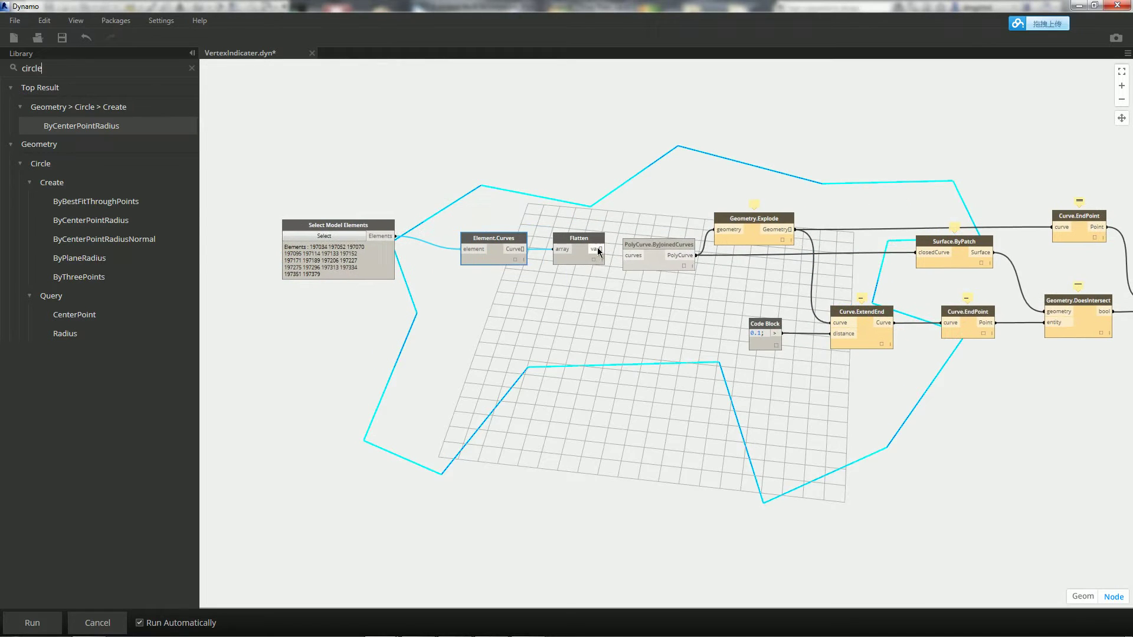
mouse_move(651, 286)
middle_down()
mouse_move(594, 314)
mouse_move(423, 322)
middle_up()
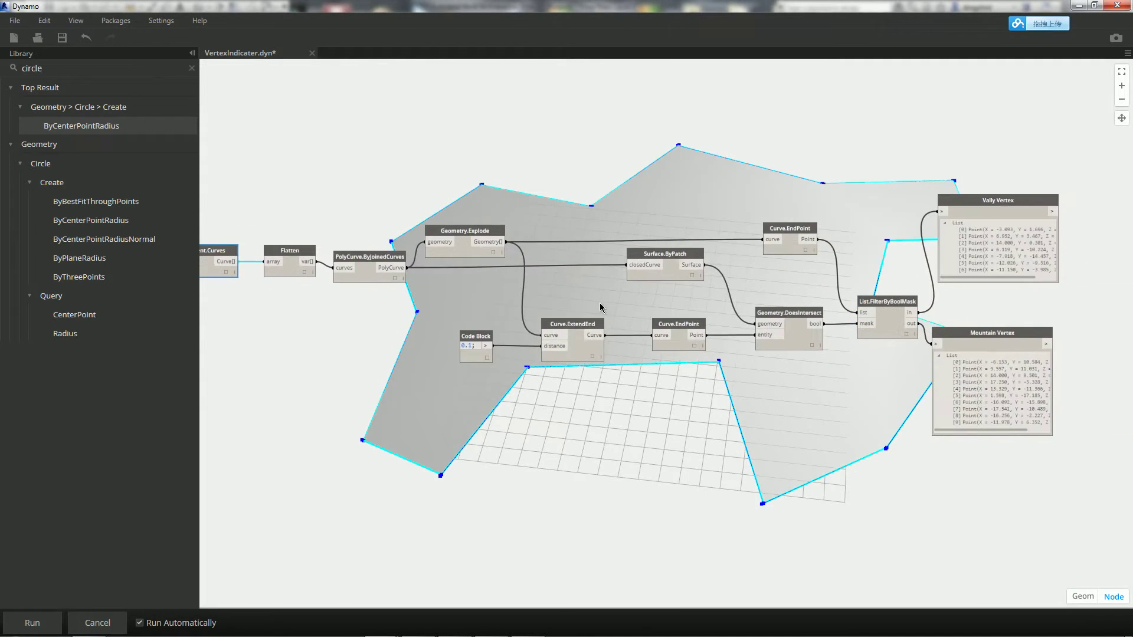
middle_drag(826, 278, 563, 282)
scroll(560, 151, up, 2)
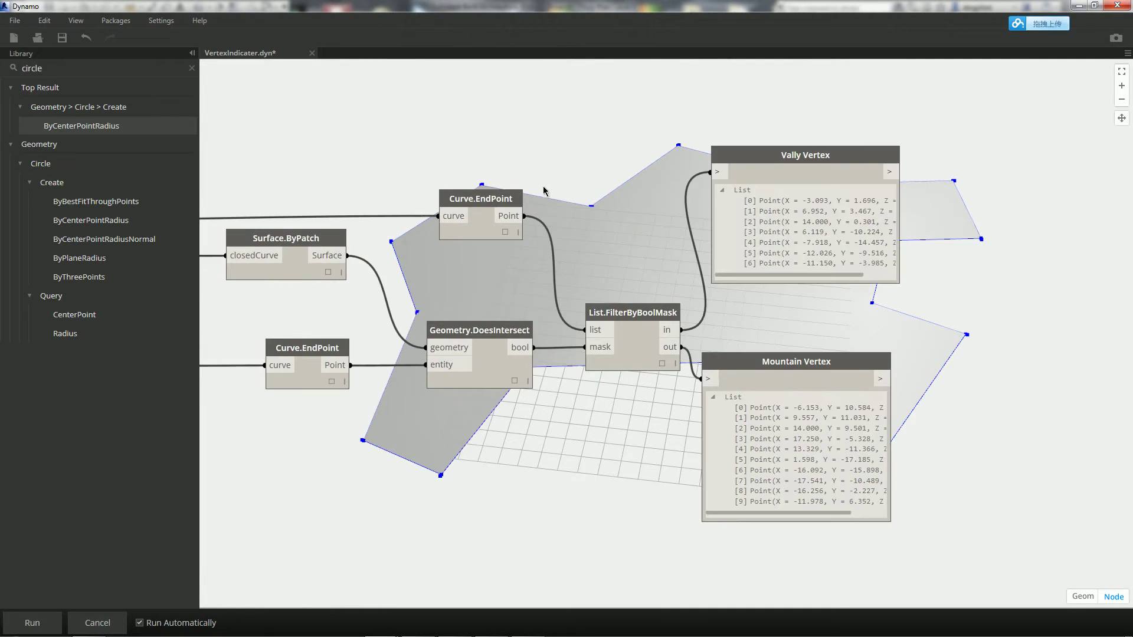
scroll(493, 168, up, 1)
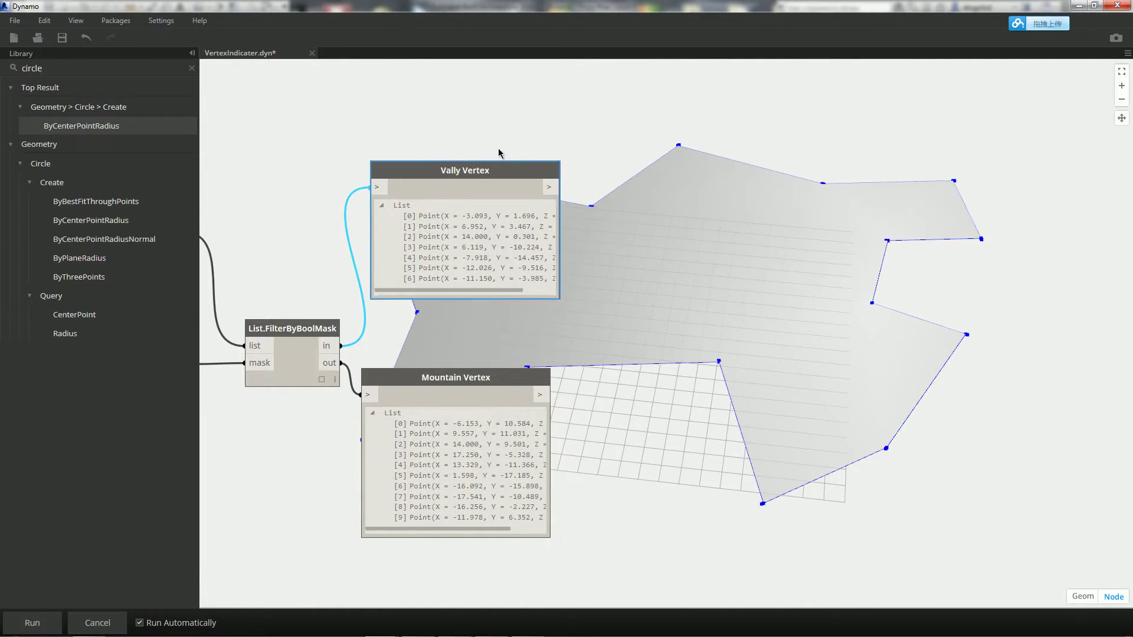
drag(498, 161, 517, 138)
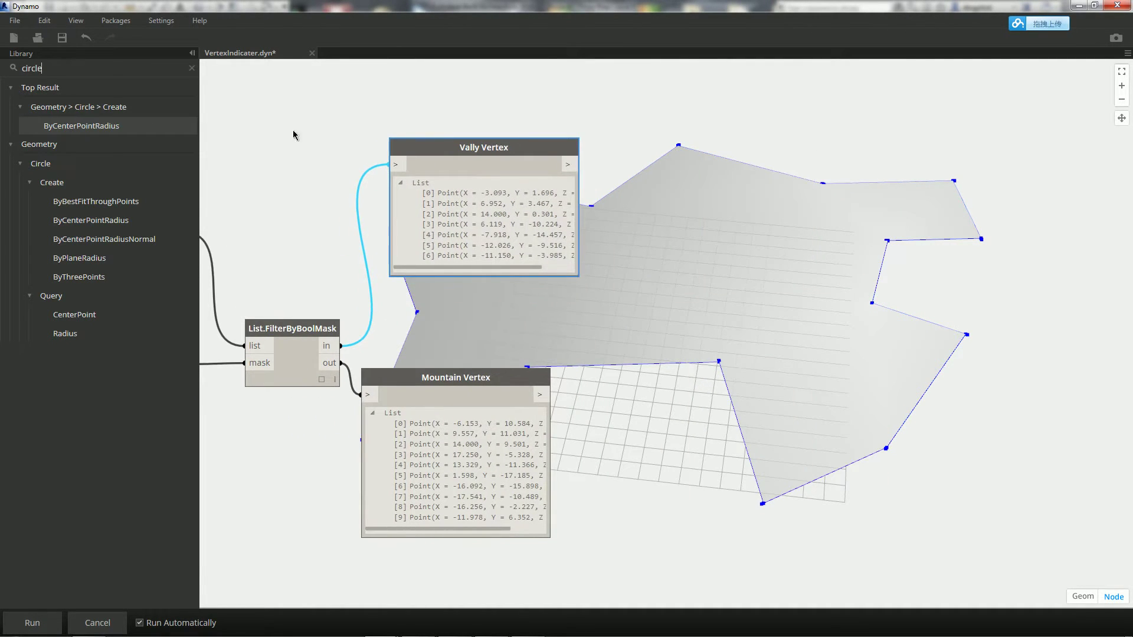
Add Circle.ByCenterPointRadius centred on the Vally Vertex points and view the preview top-down
click(106, 127)
drag(713, 336, 729, 140)
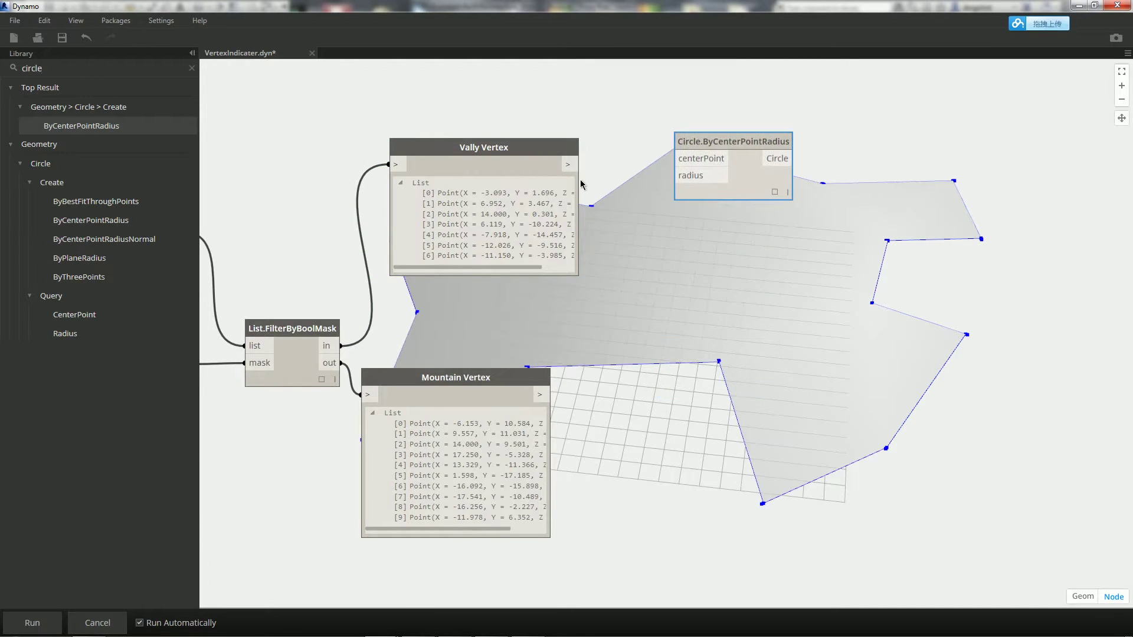
click(704, 164)
key(ctrl+b)
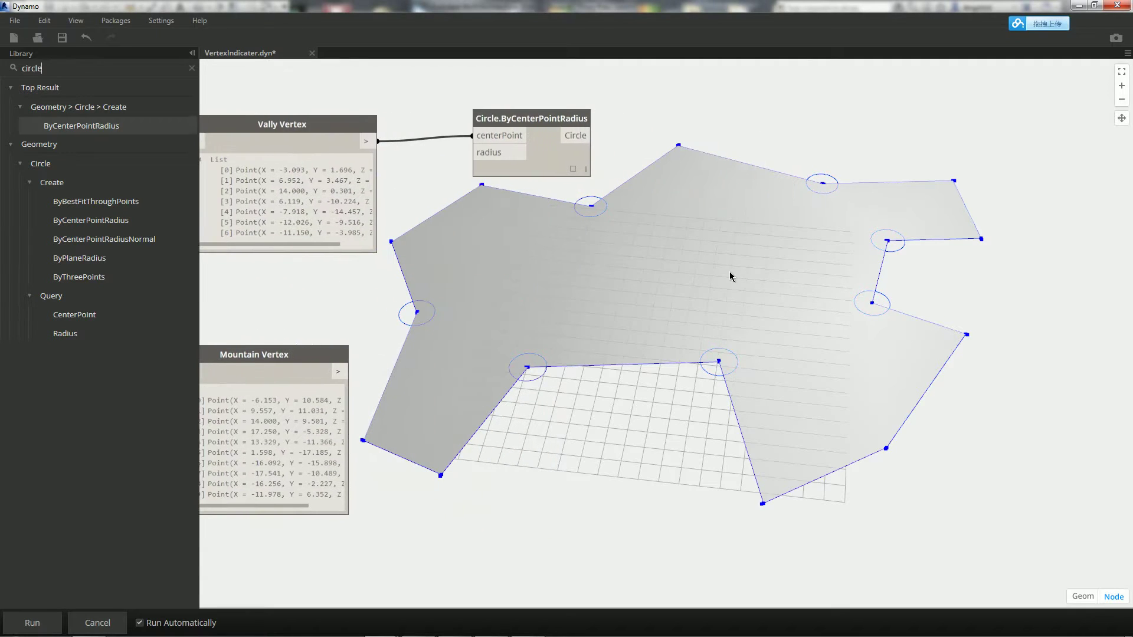
scroll(708, 393, down, 3)
scroll(707, 392, down, 3)
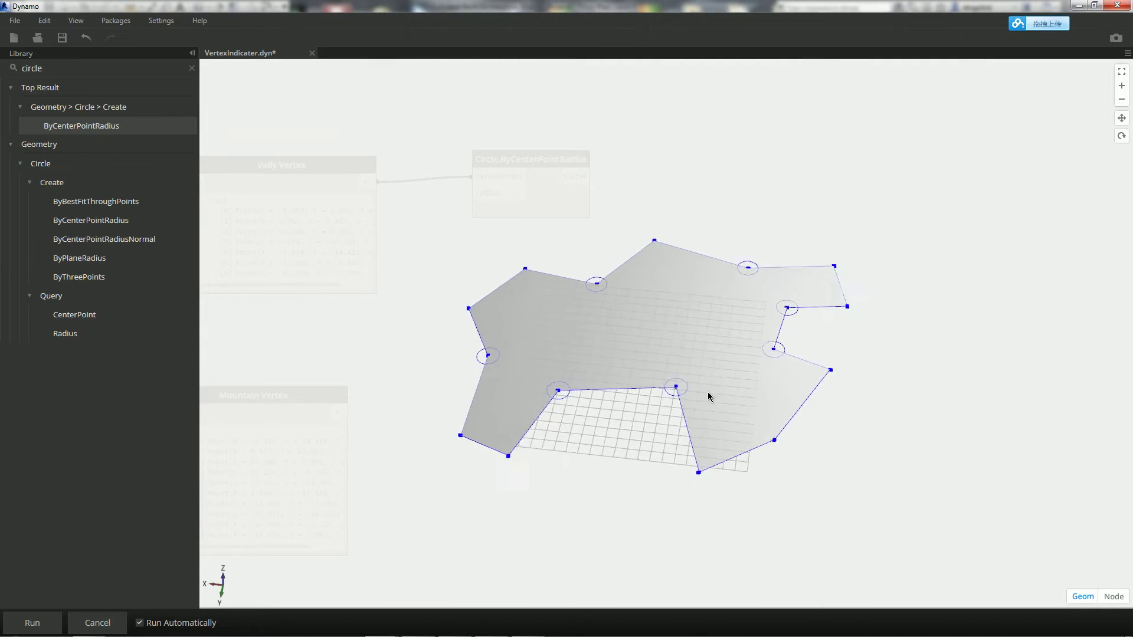
mouse_move(707, 392)
right_down()
mouse_move(802, 369)
mouse_move(796, 404)
mouse_move(751, 397)
right_up()
key(ctrl+b)
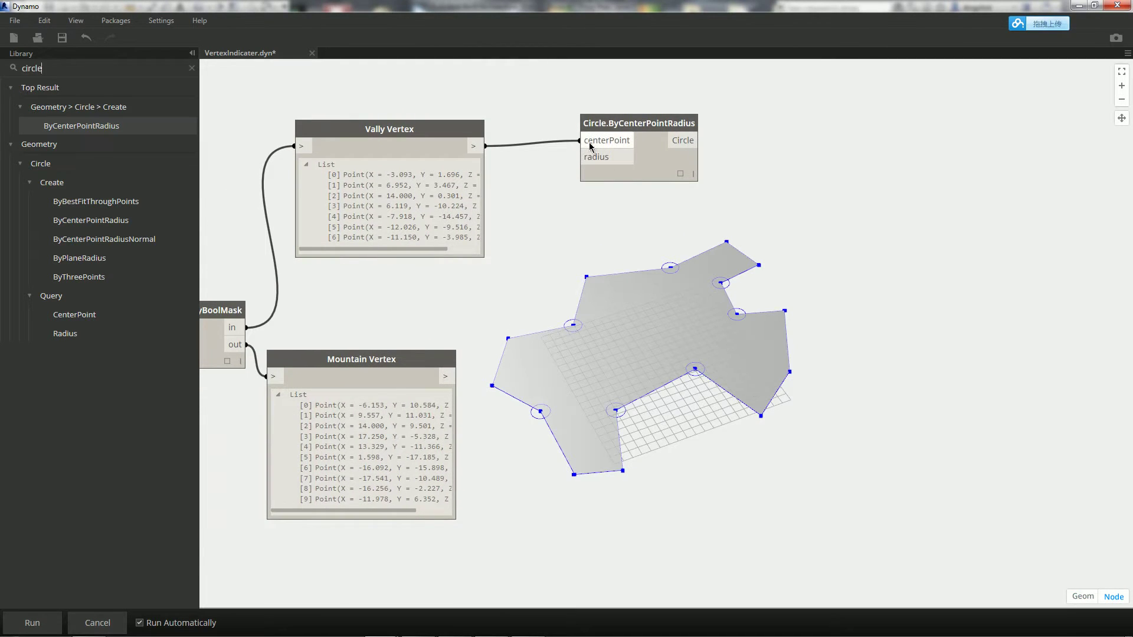
Rewire the circle centerPoint input to a vertex output, then shrink Dynamo to reveal Revit
drag(591, 146, 570, 192)
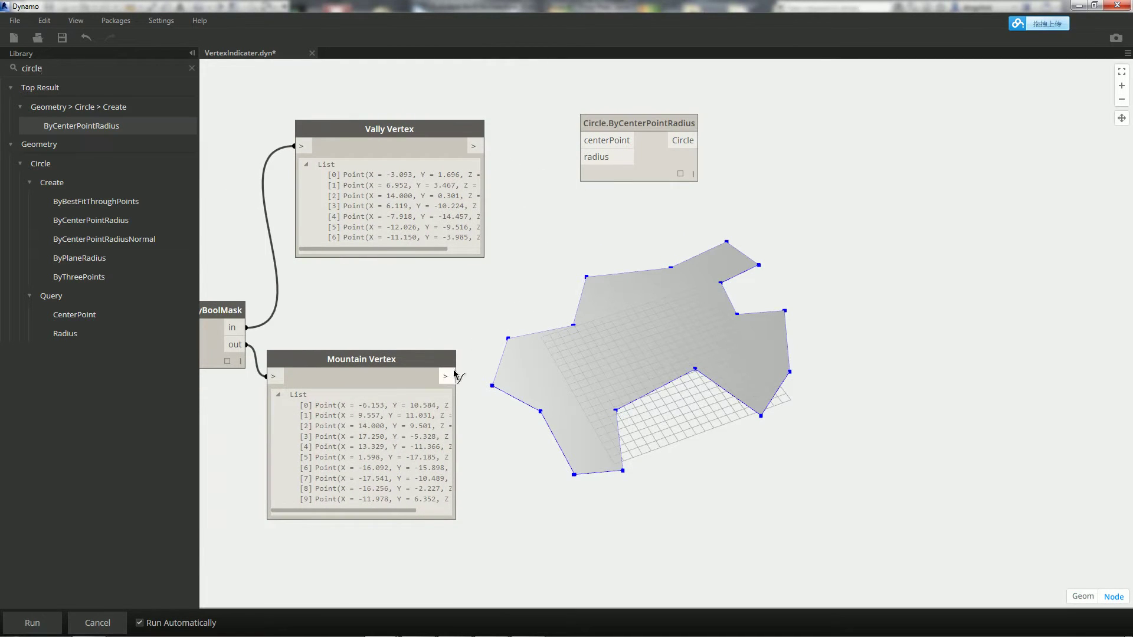
click(610, 143)
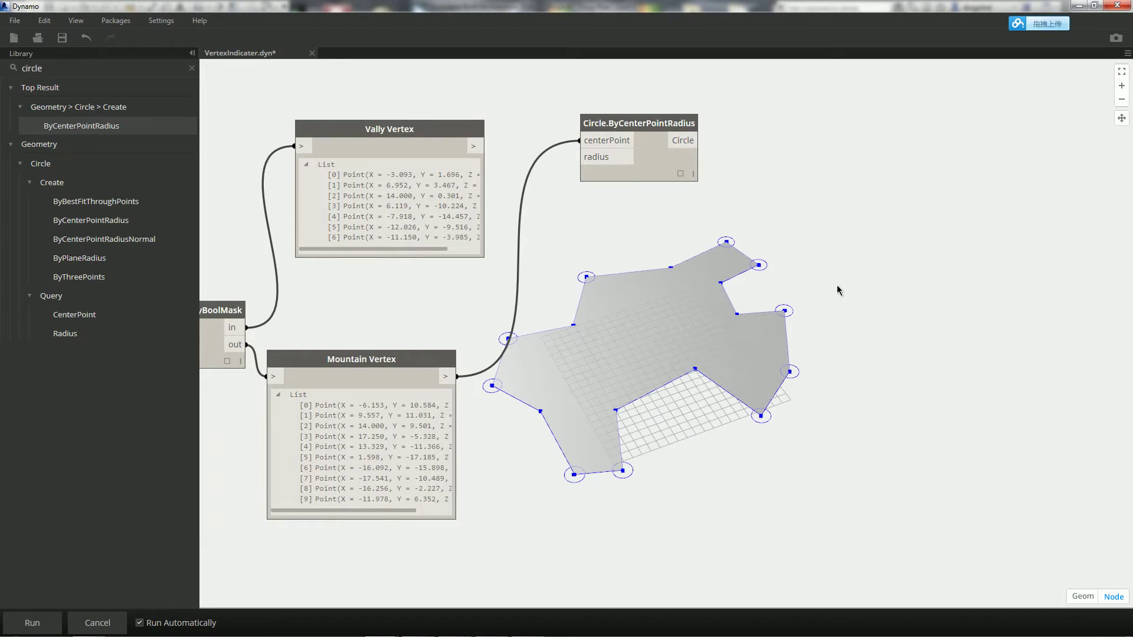
scroll(826, 292, down, 2)
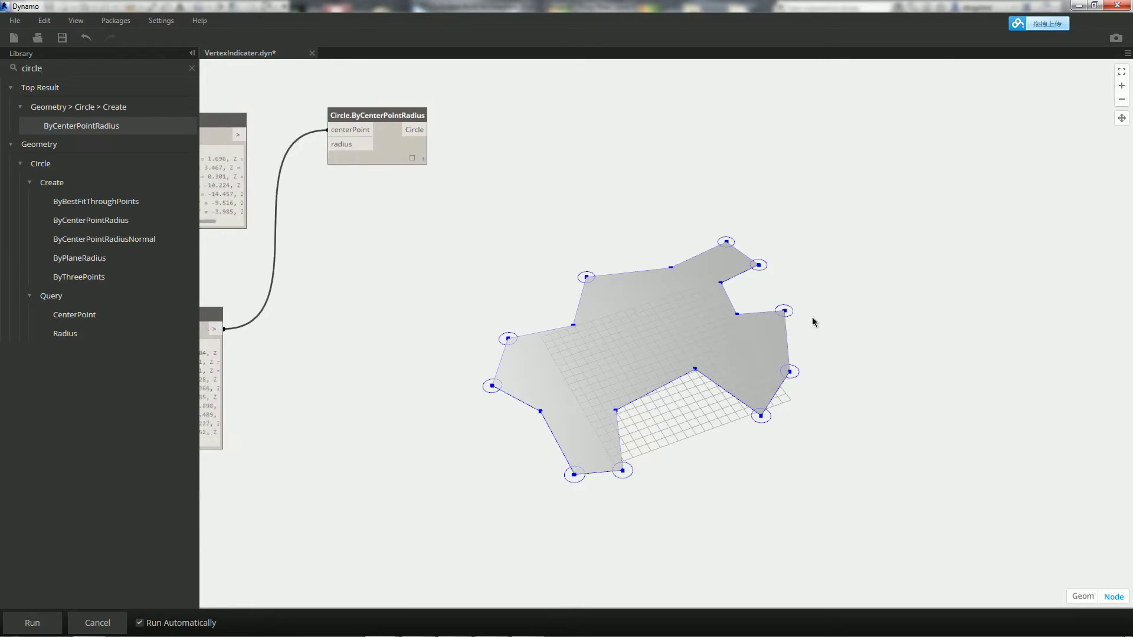
middle_drag(812, 322, 862, 329)
middle_drag(754, 354, 861, 342)
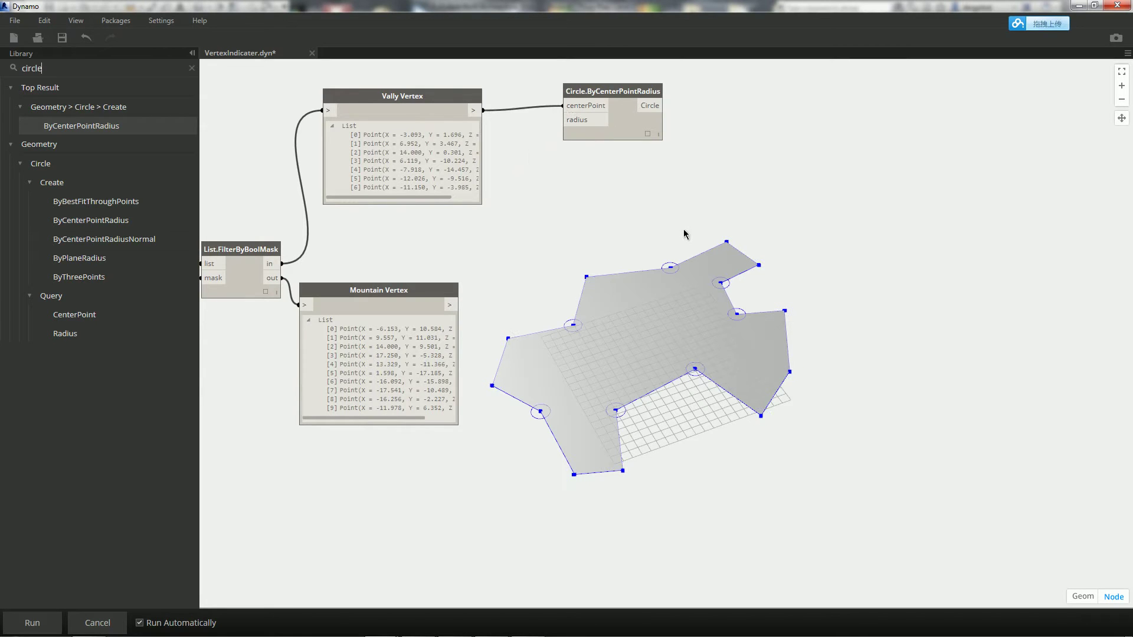
middle_drag(684, 233, 714, 219)
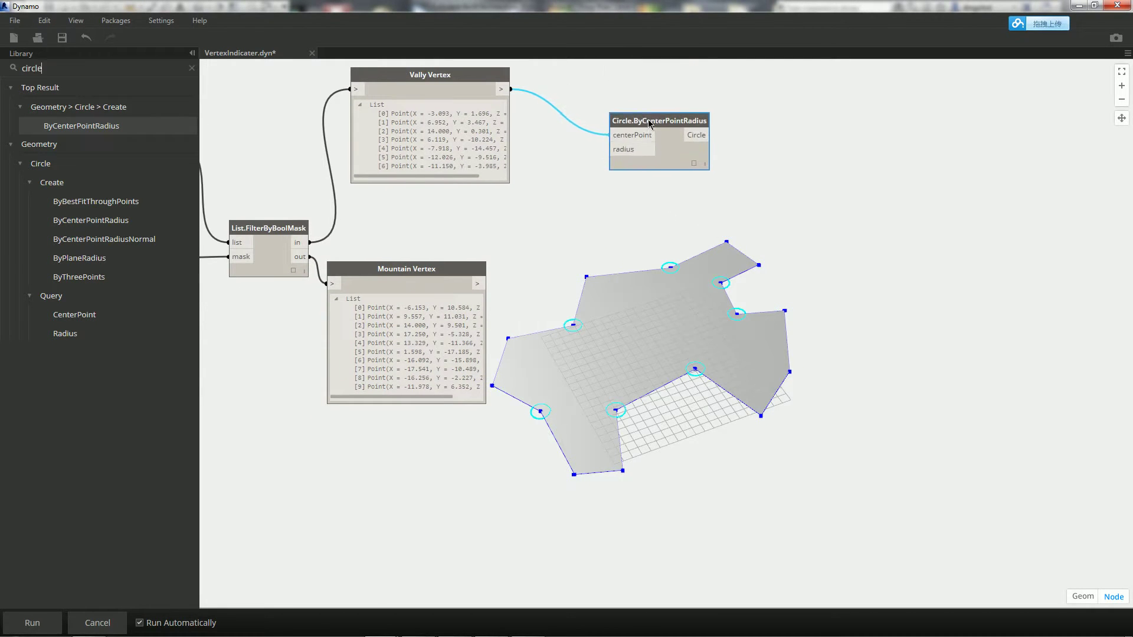
mouse_move(655, 11)
mouse_down()
mouse_move(306, 420)
mouse_move(220, 149)
mouse_up()
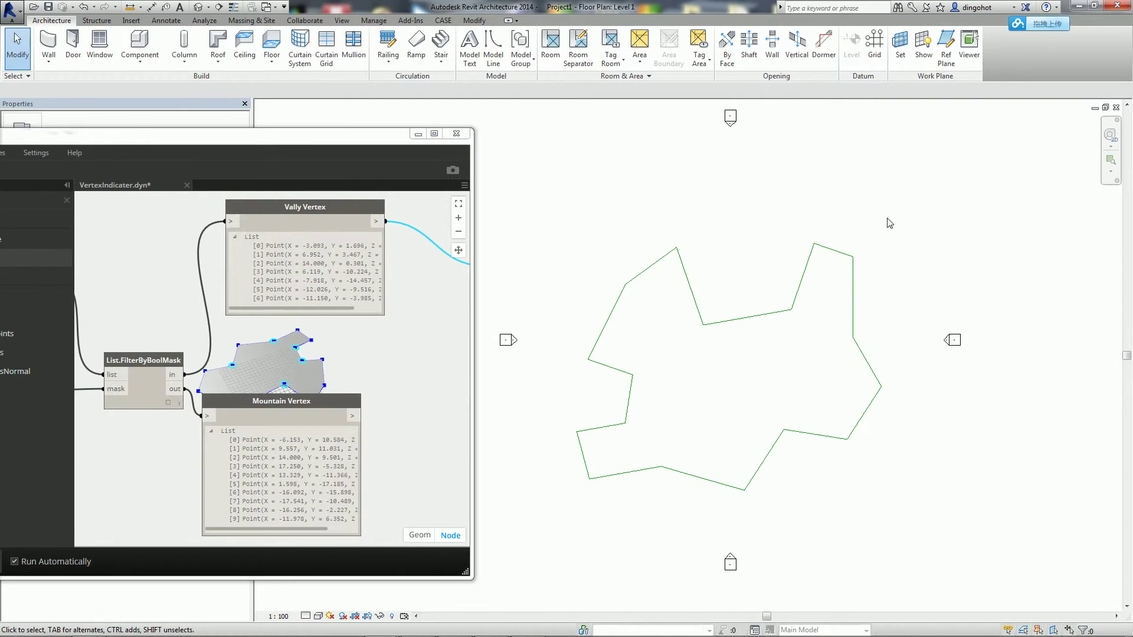
Delete the old outline and start a new model-line polygon with its first vertices
drag(887, 223, 565, 508)
key(Delete)
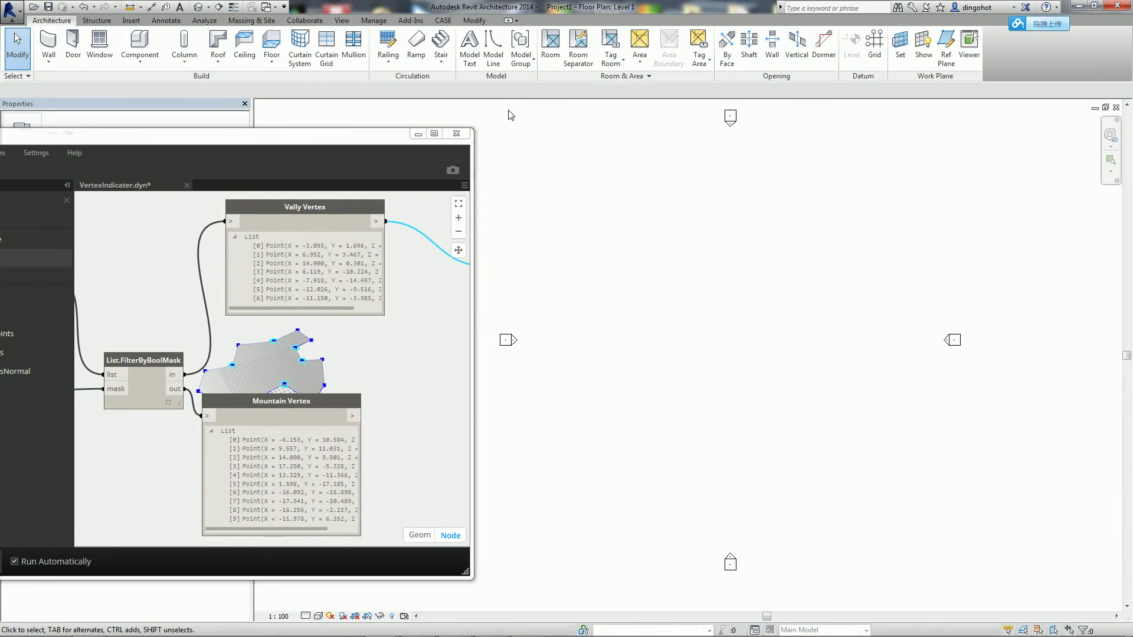
click(494, 48)
click(614, 368)
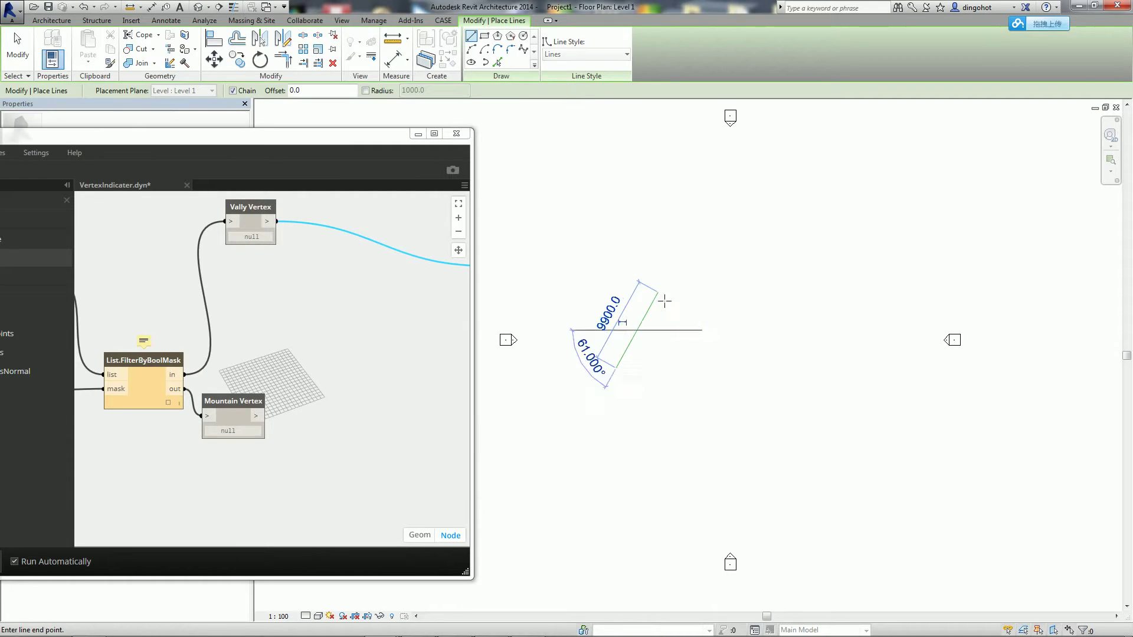
click(658, 292)
click(703, 317)
click(721, 251)
Continue the zigzag around the right, bottom and lower left, closing at the start point
click(802, 251)
click(801, 305)
click(854, 341)
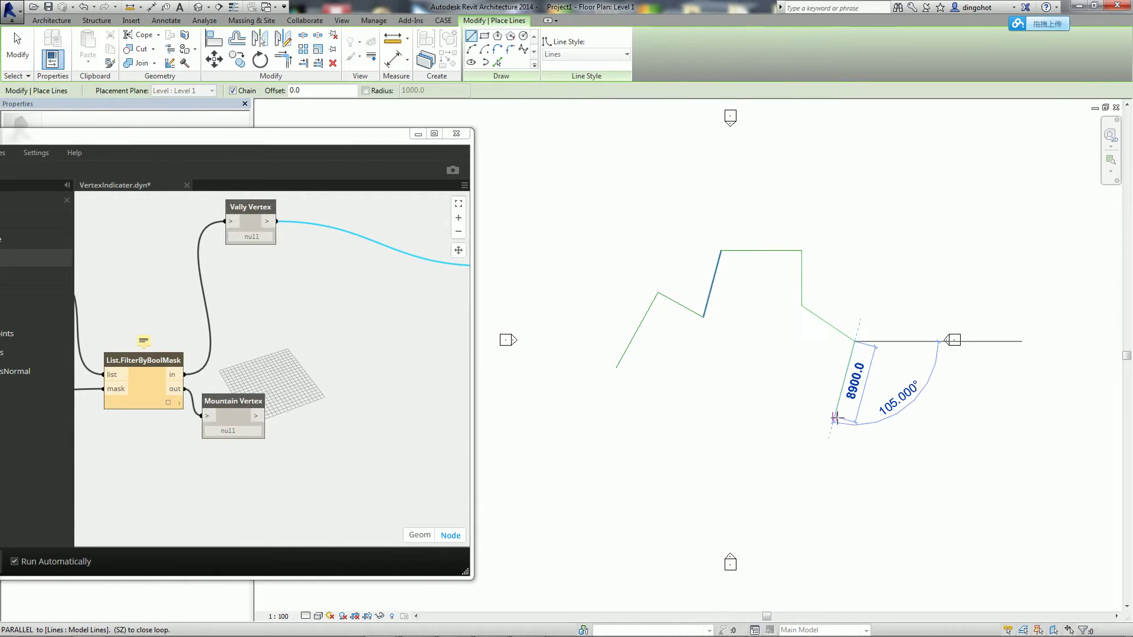
click(835, 419)
click(789, 418)
click(746, 487)
click(698, 455)
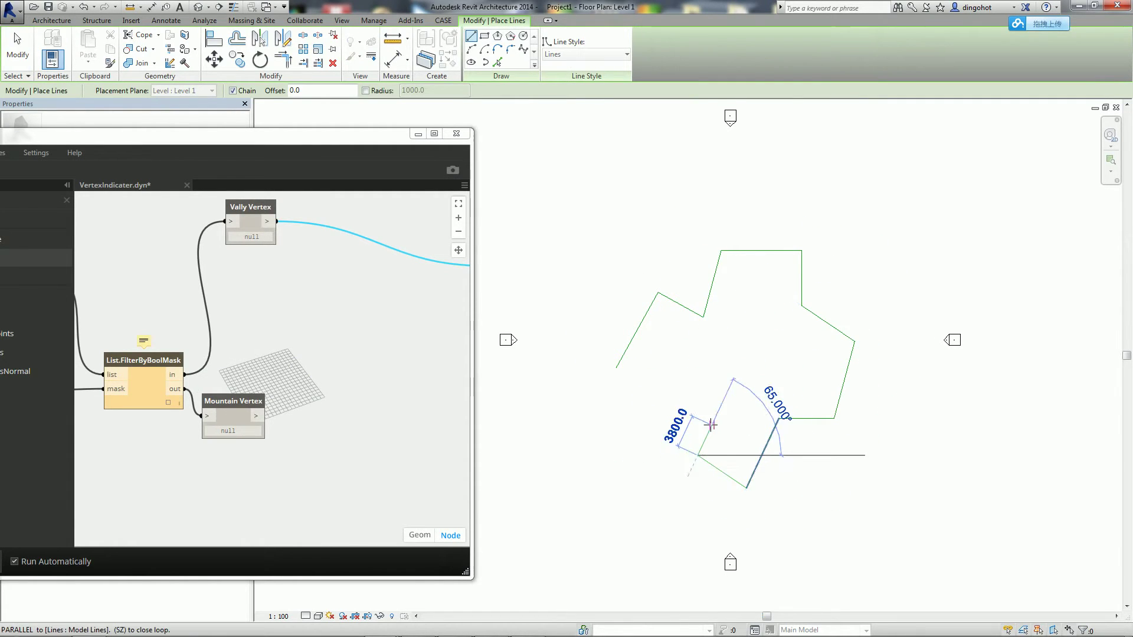
click(714, 419)
click(674, 384)
click(591, 489)
click(567, 419)
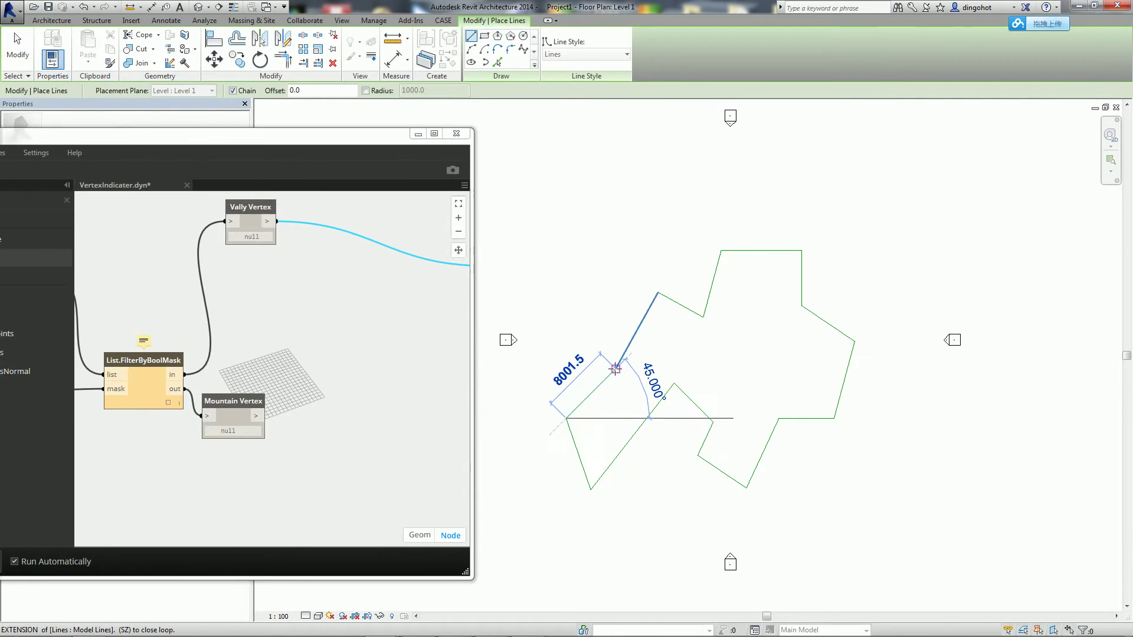
click(615, 369)
Exit line drawing and window-select the new outline into Select Model Elements
drag(273, 139, 271, 145)
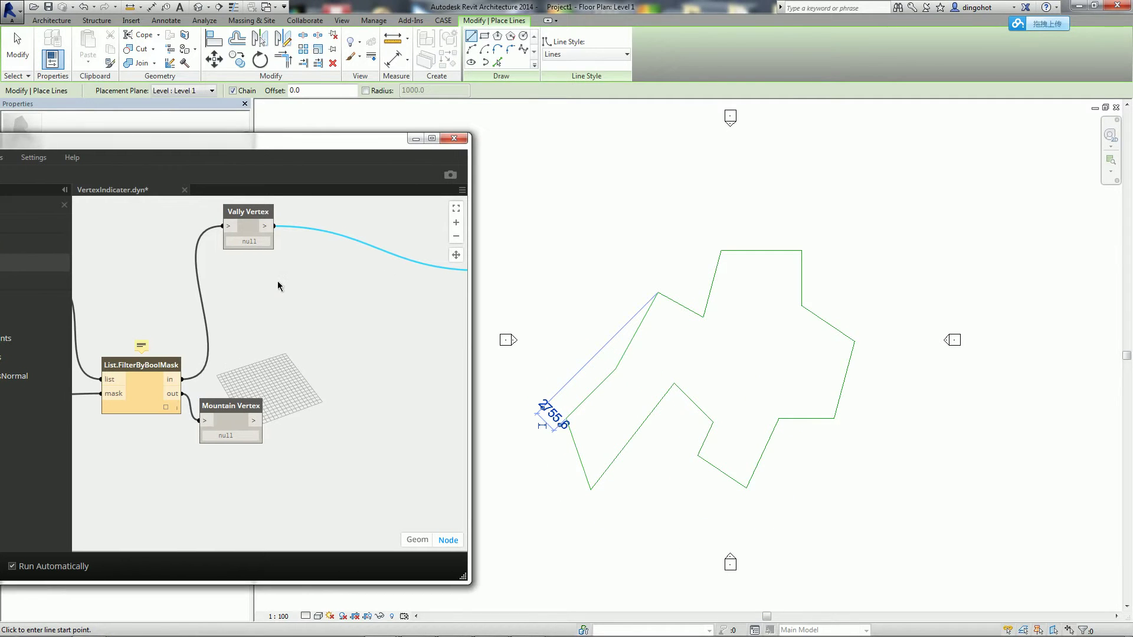
middle_drag(274, 358, 338, 360)
scroll(354, 357, down, 3)
click(590, 306)
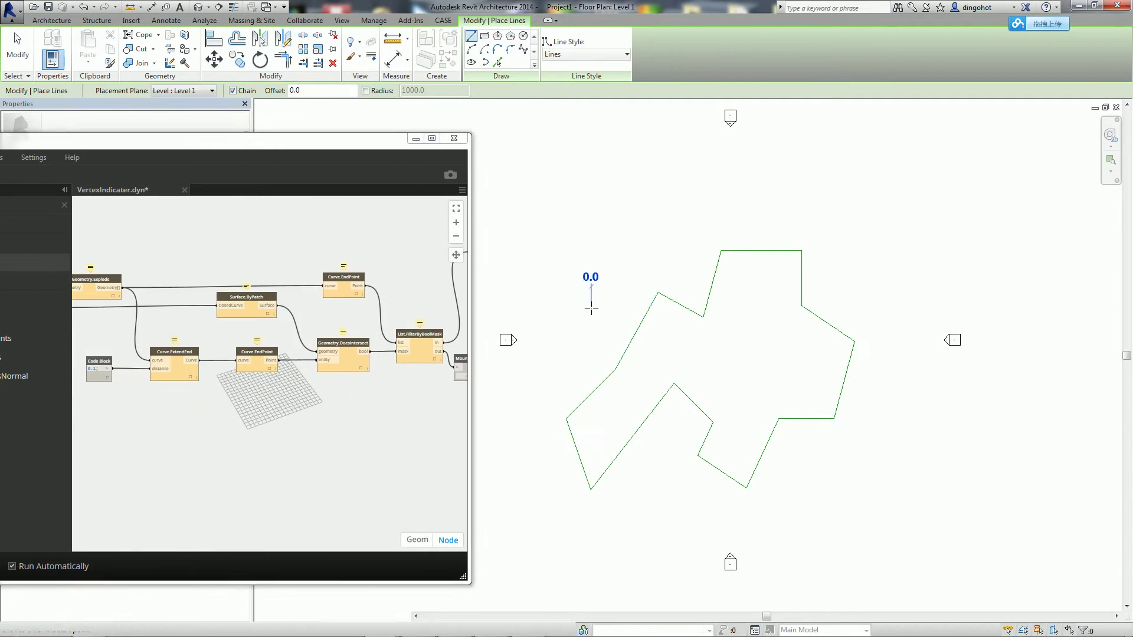
key(Escape)
middle_drag(273, 405, 220, 373)
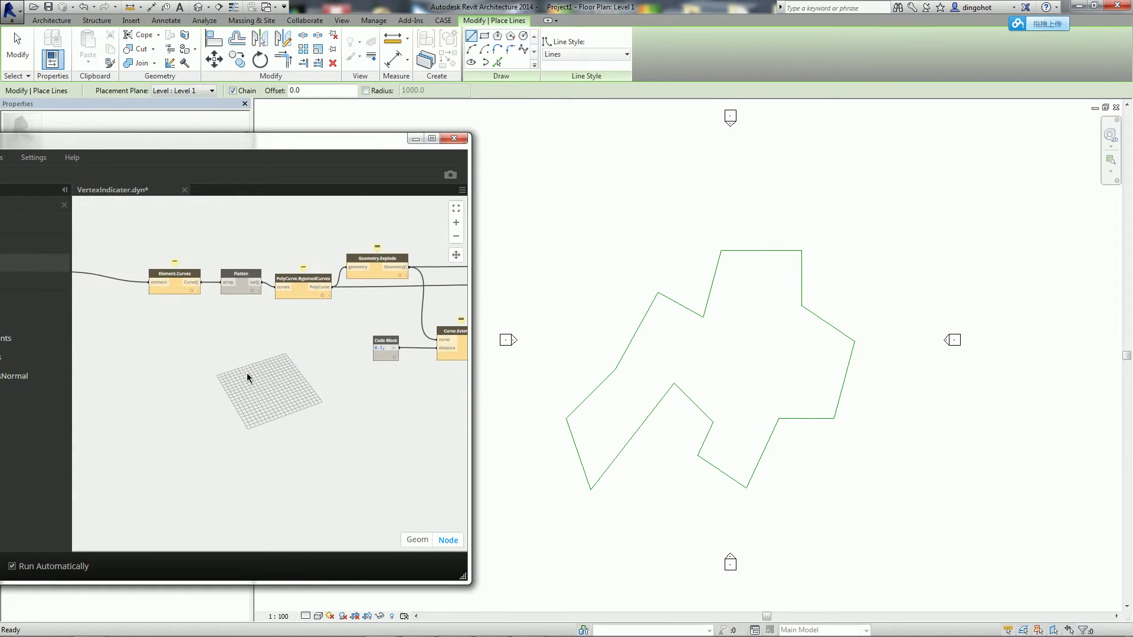
scroll(224, 331, up, 2)
scroll(243, 264, up, 2)
key(Escape)
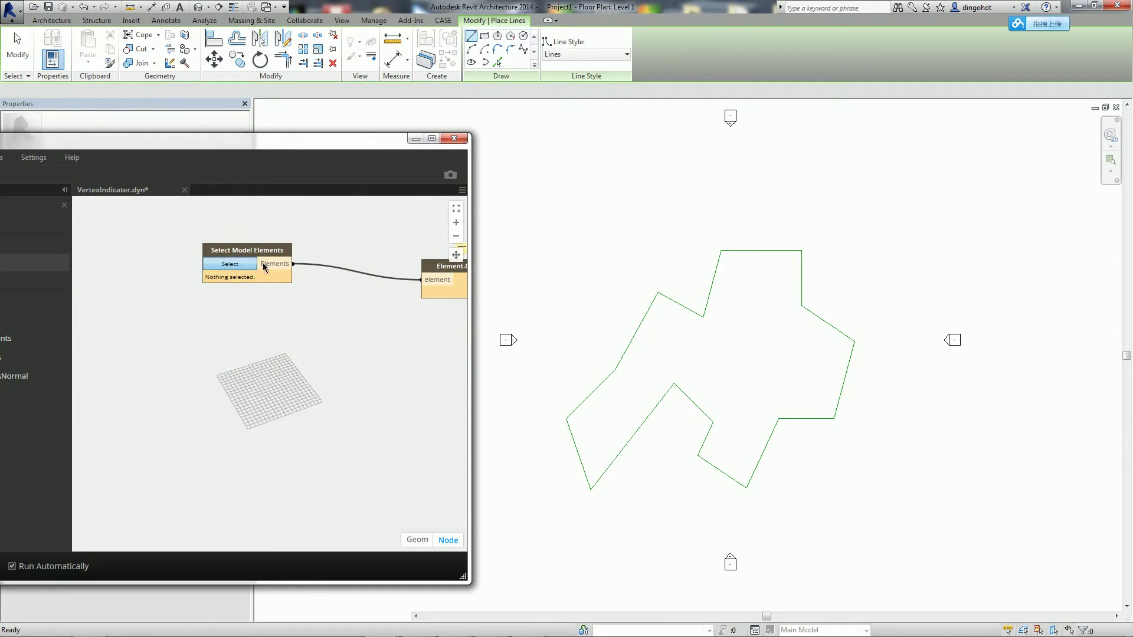
drag(850, 232, 544, 507)
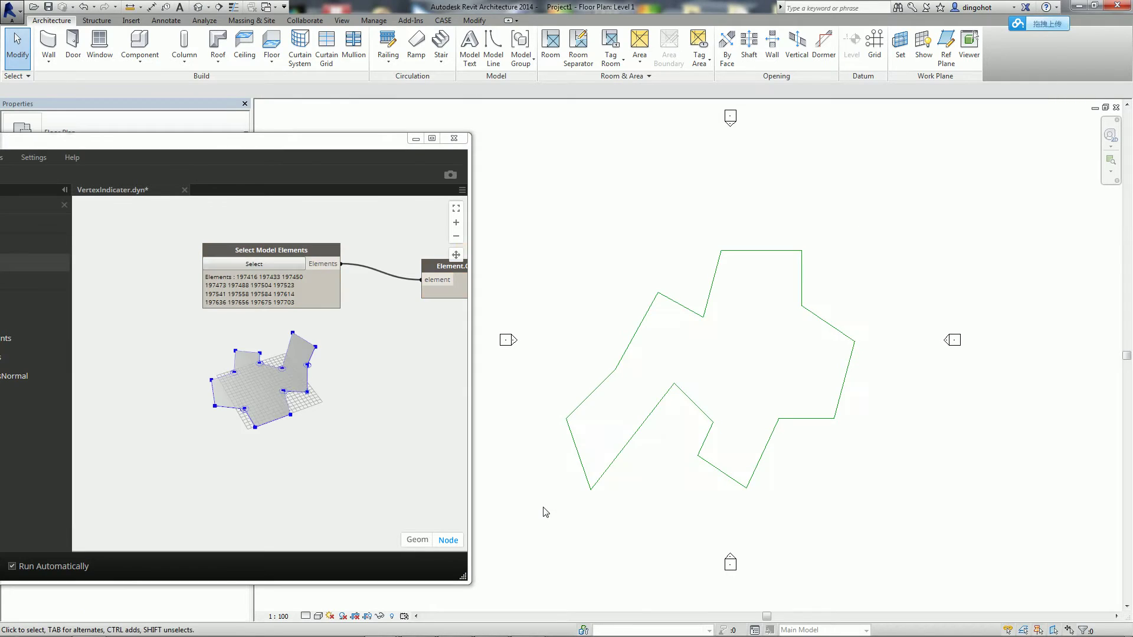
Maximize Dynamo and pan to the valley vertex and circle nodes
drag(313, 144, 548, 66)
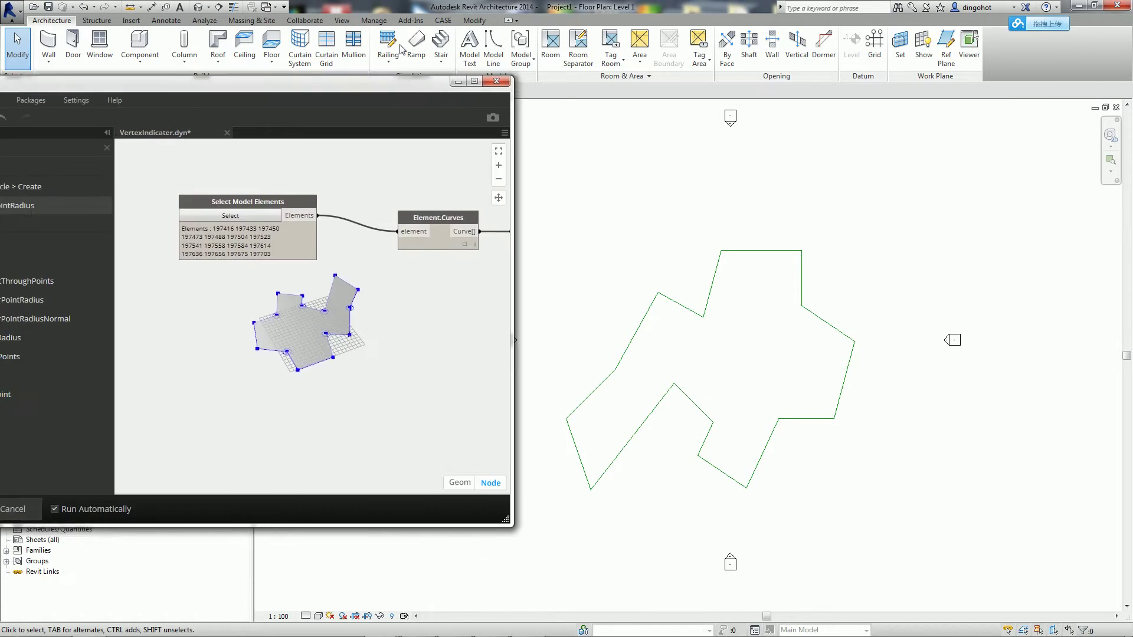
middle_drag(546, 387, 334, 390)
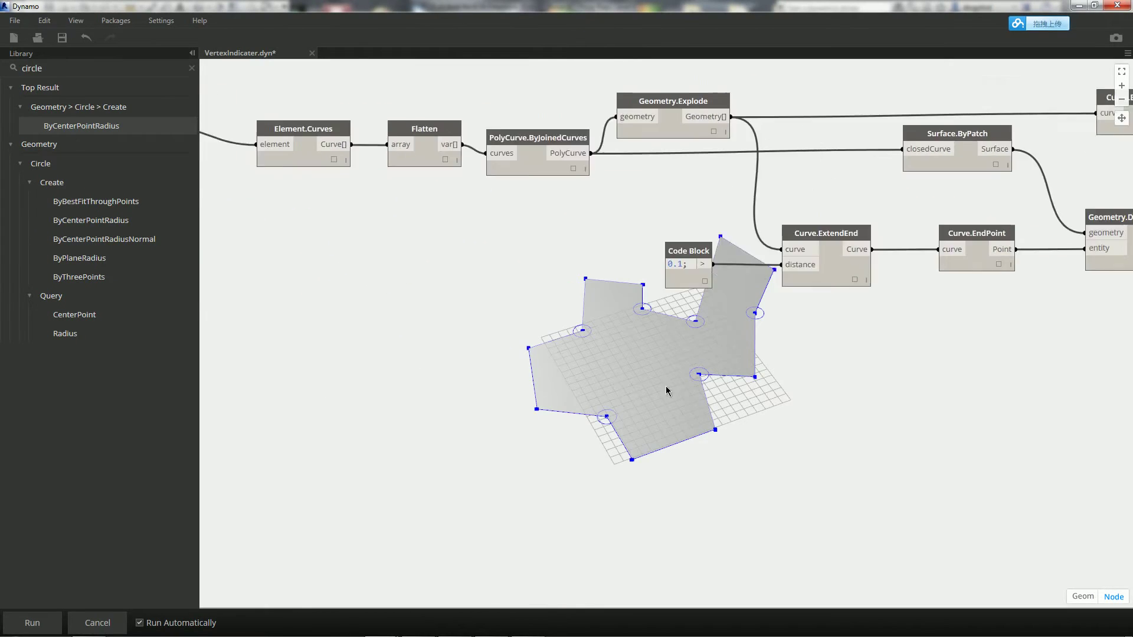
scroll(724, 398, up, 4)
middle_drag(723, 397, 622, 440)
Add Curve.Extrude right of Circle.ByCenterPointRadius and feed the circles into its curve input
scroll(622, 440, down, 2)
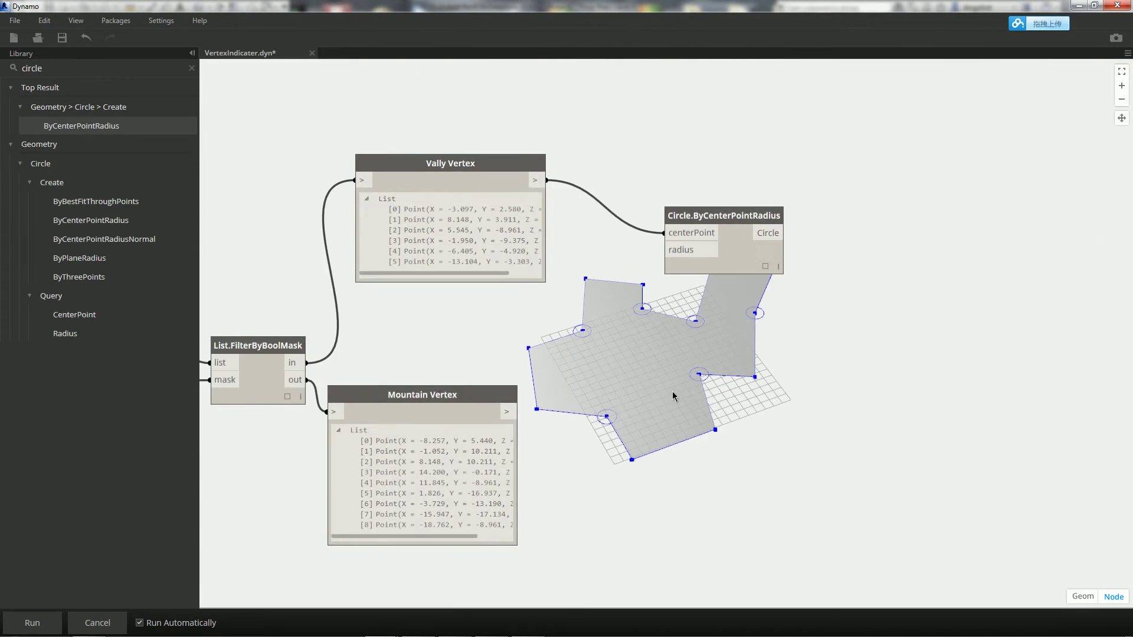
middle_drag(714, 219, 628, 219)
click(635, 177)
drag(635, 169, 636, 168)
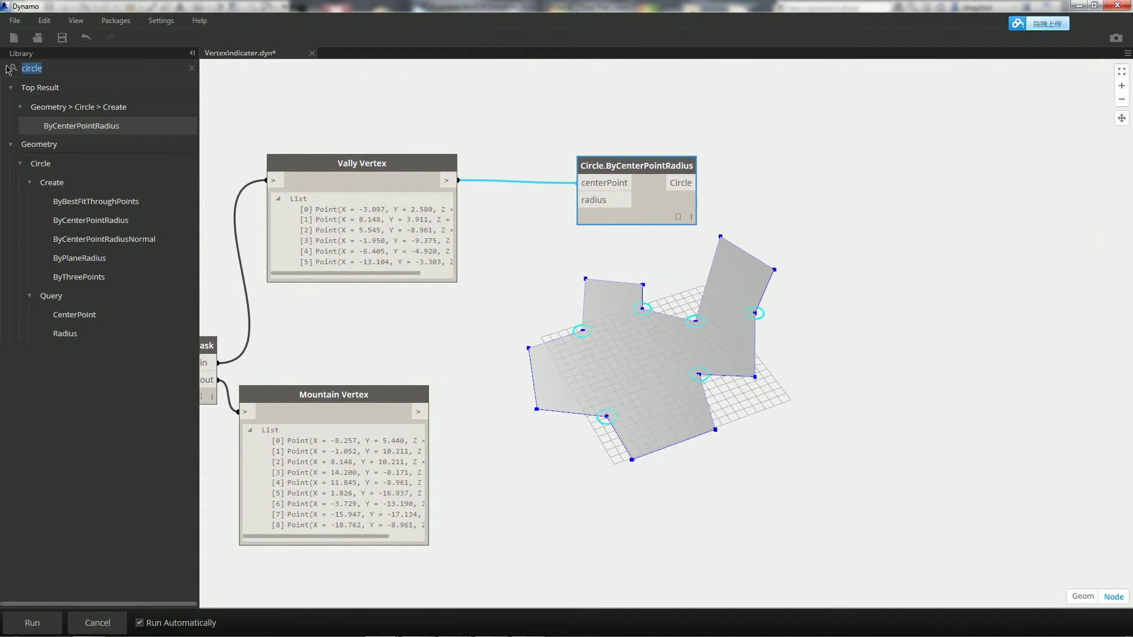
text(extru)
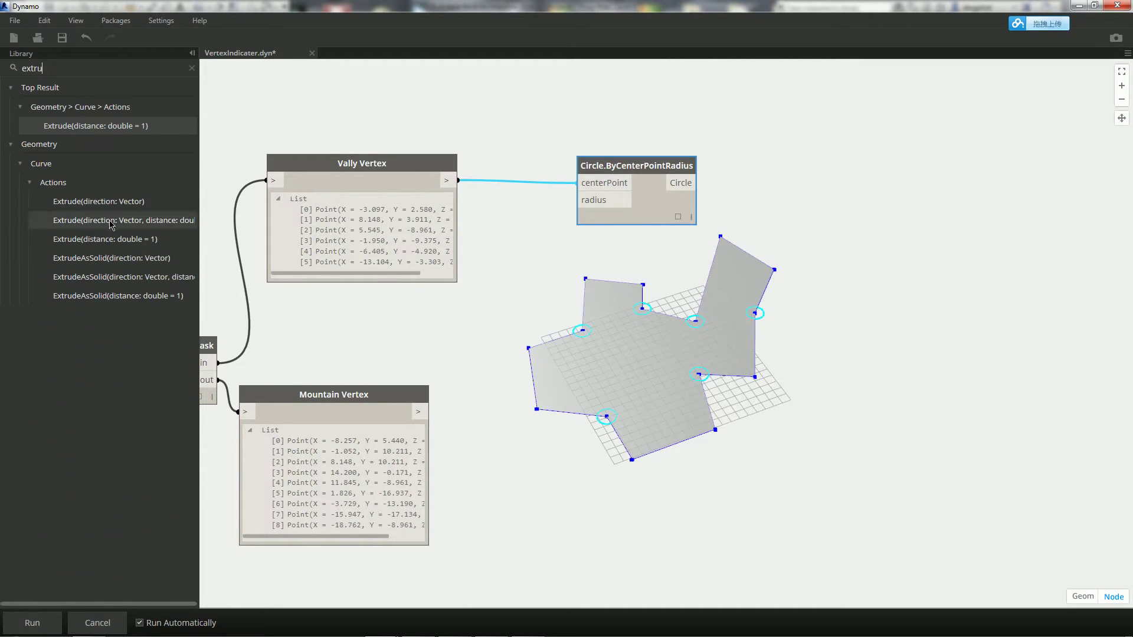
click(118, 203)
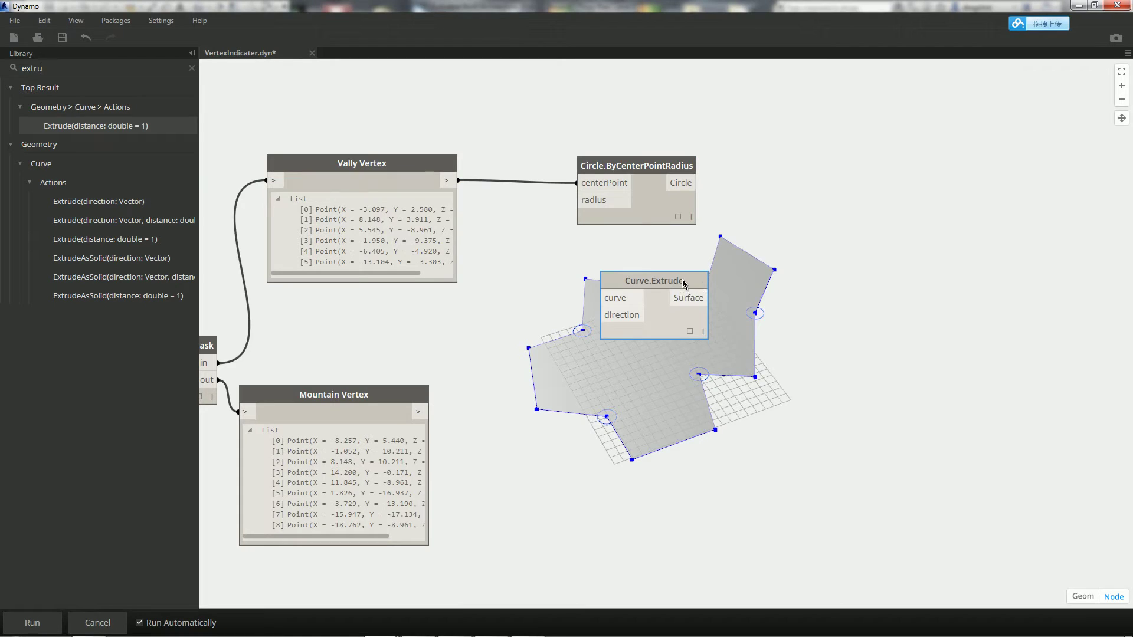
drag(685, 284, 821, 187)
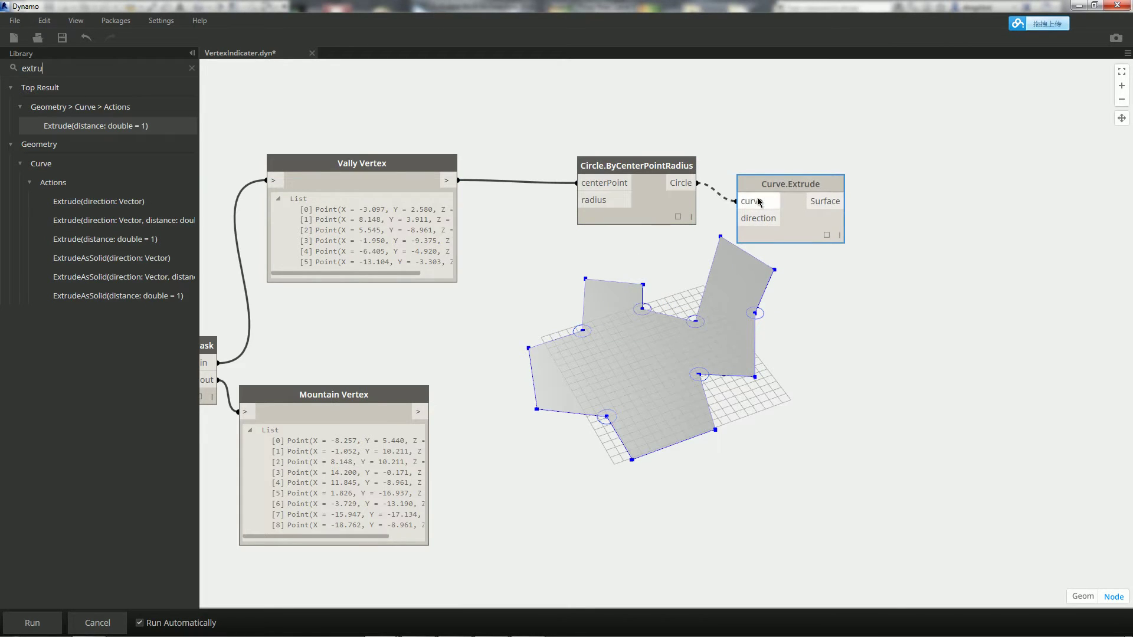
click(86, 66)
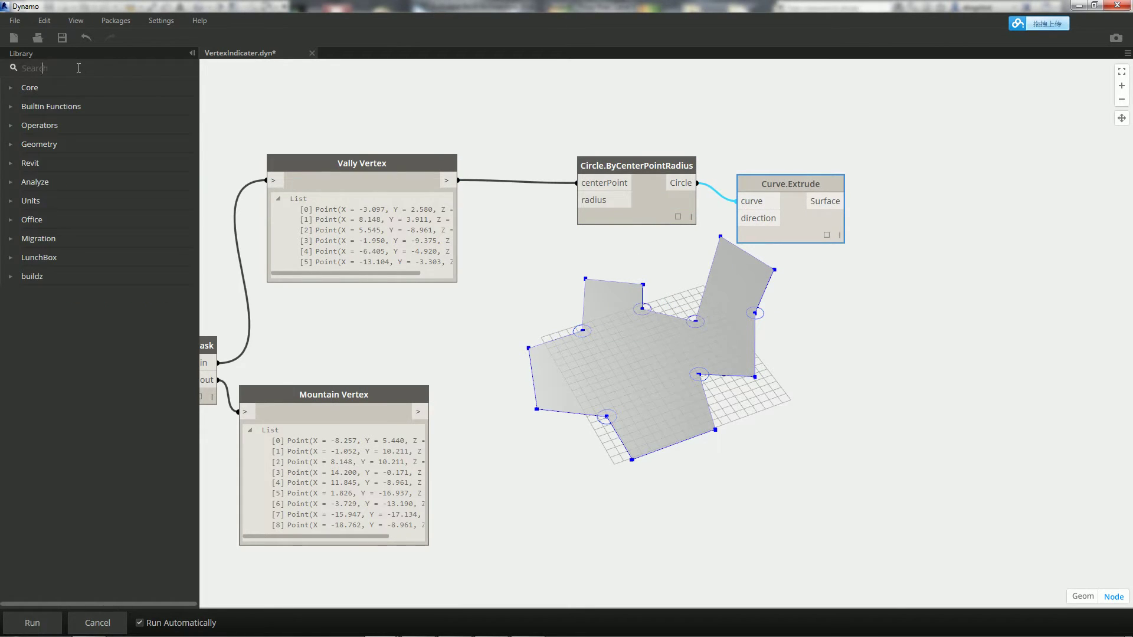
Add a Vector.ZAxis node as Curve.Extrude's direction
text(vec)
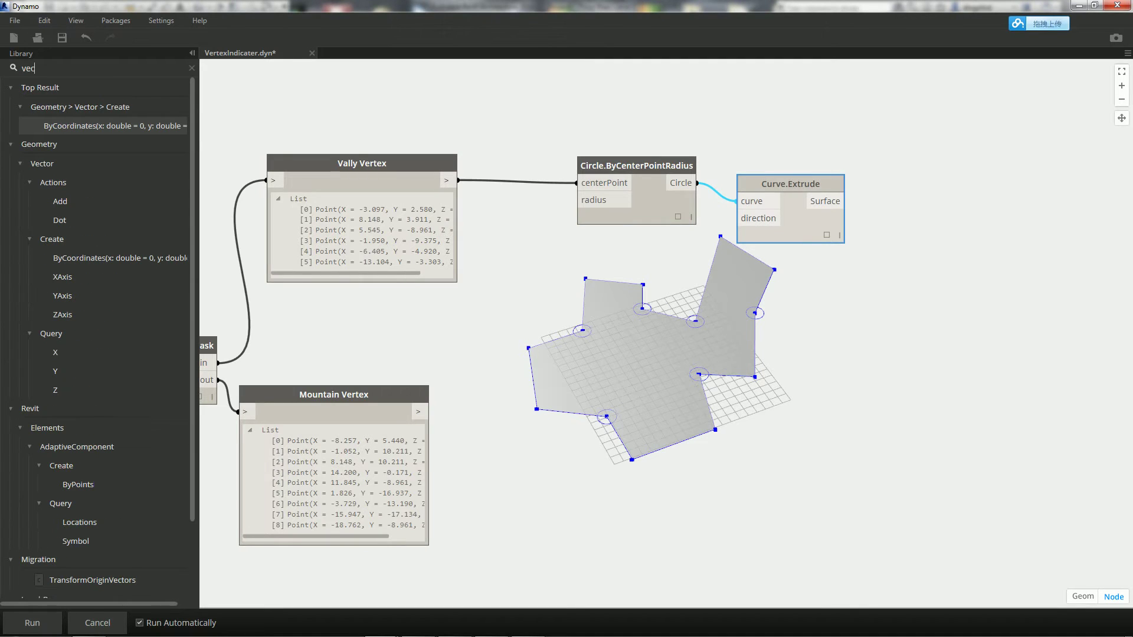
click(63, 315)
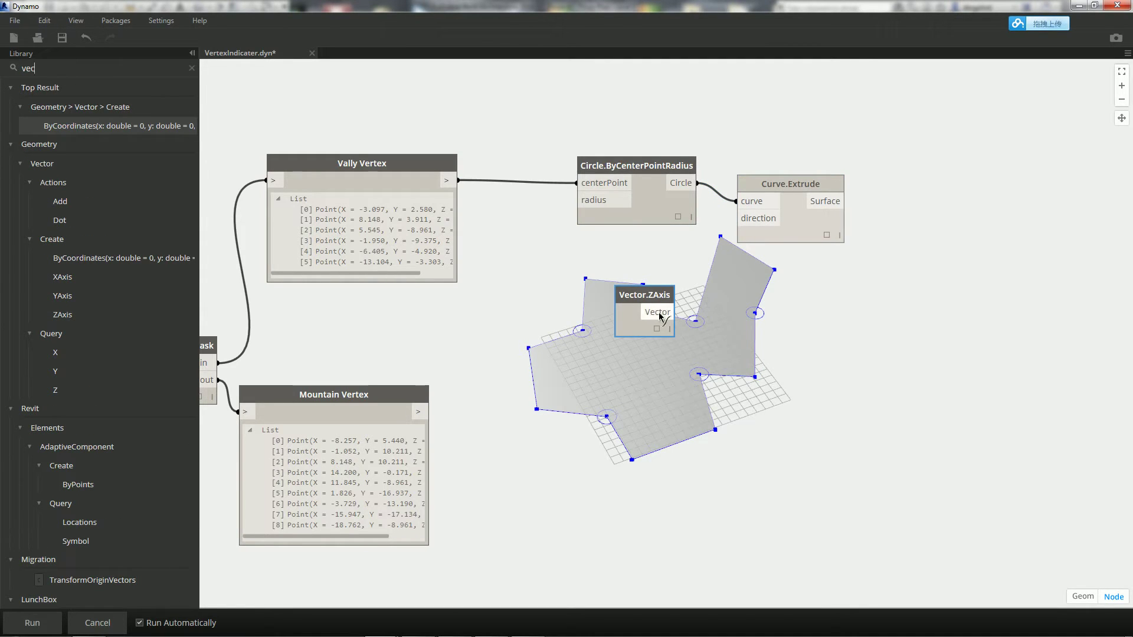
click(746, 220)
drag(659, 299, 583, 249)
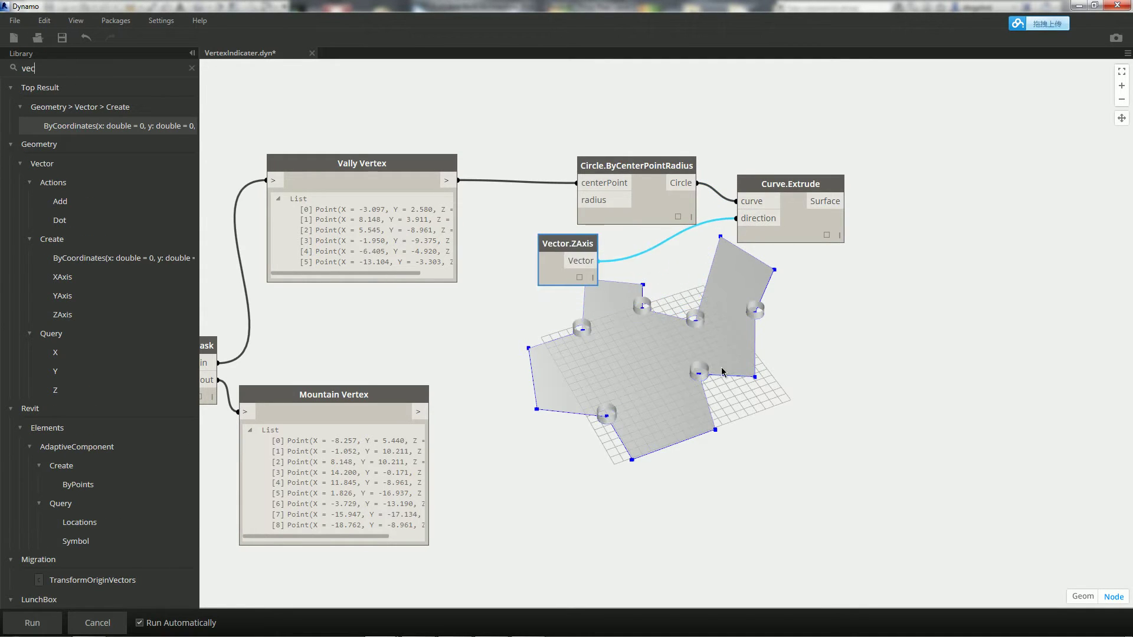
middle_drag(715, 407, 689, 357)
Try Mountain Vertex as circle centres, then return the cylinders to the Vally Vertex points
scroll(687, 356, up, 2)
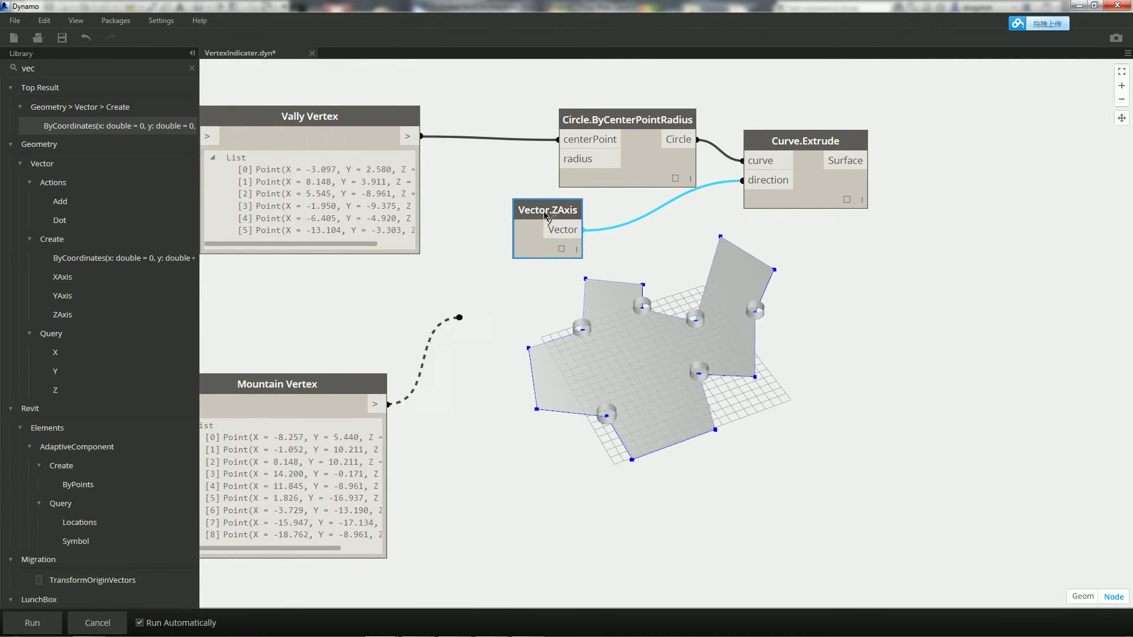
click(579, 140)
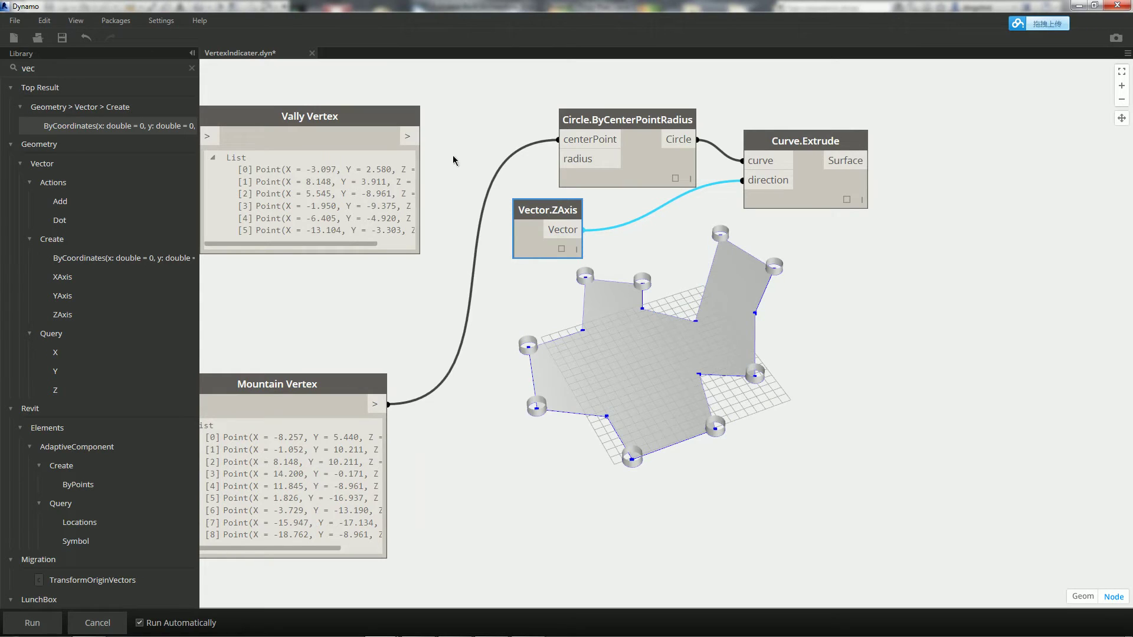
click(572, 139)
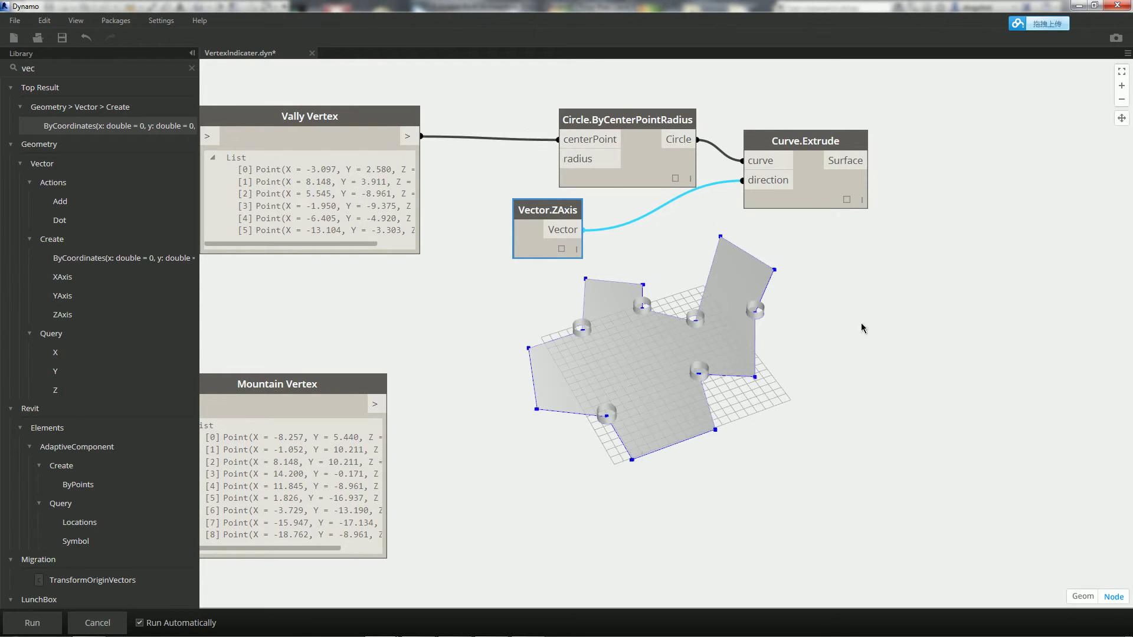
middle_drag(871, 357, 599, 290)
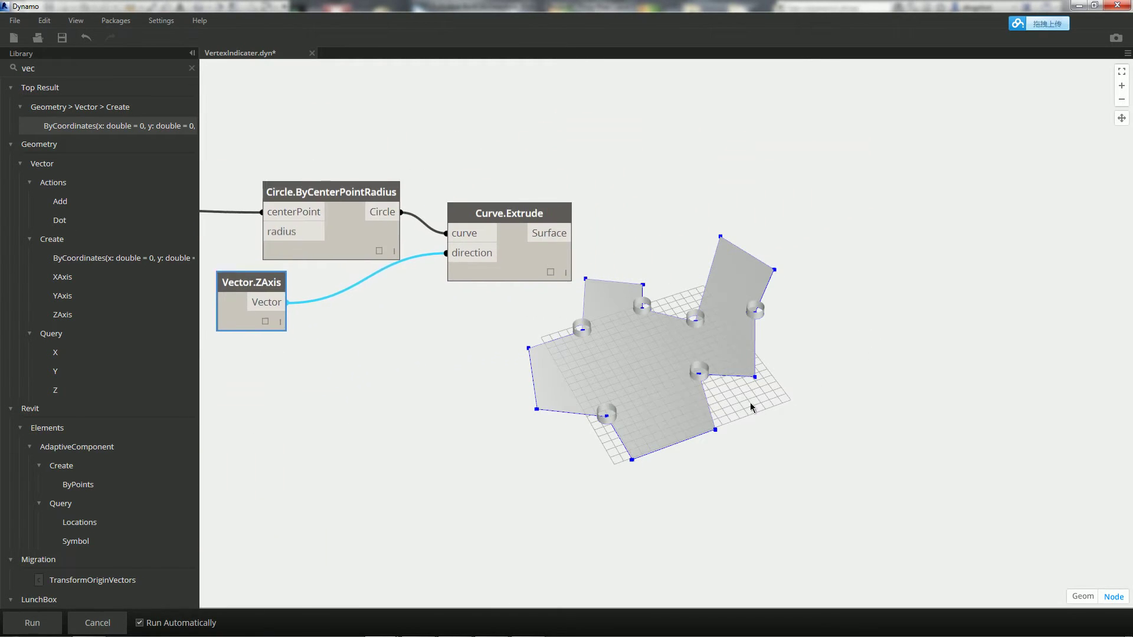
mouse_move(62, 87)
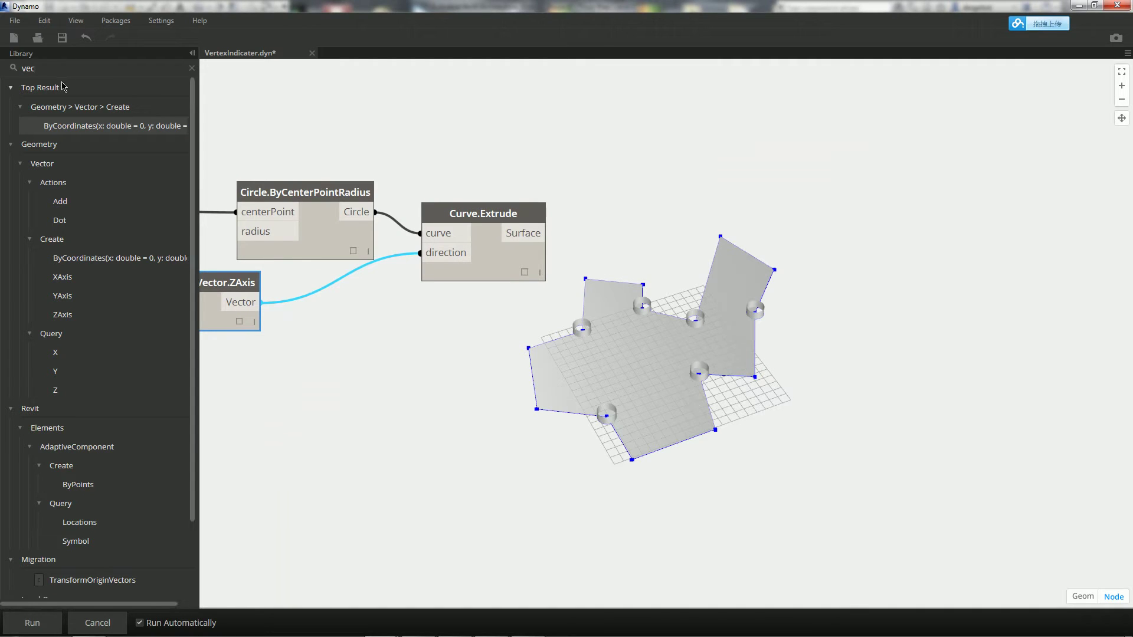
Wire Curve.Extrude surfaces into a new ImportInstance.ByGeometries node and move Dynamo aside over Revit
key(BackSpace)
key(BackSpace)
key(BackSpace)
text(import)
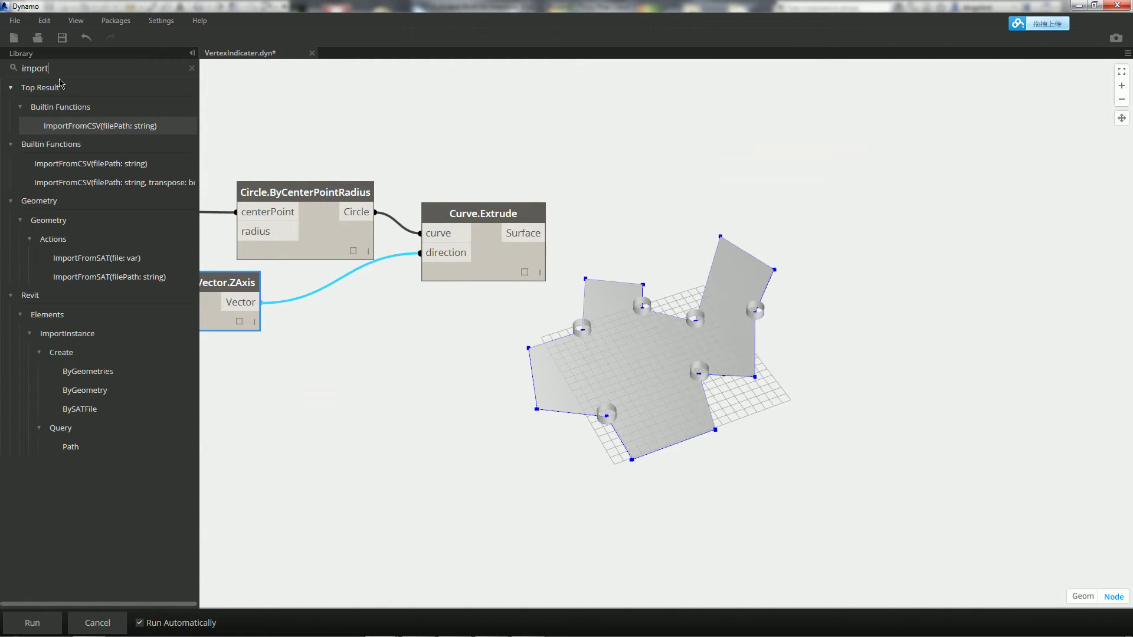
drag(82, 371, 599, 324)
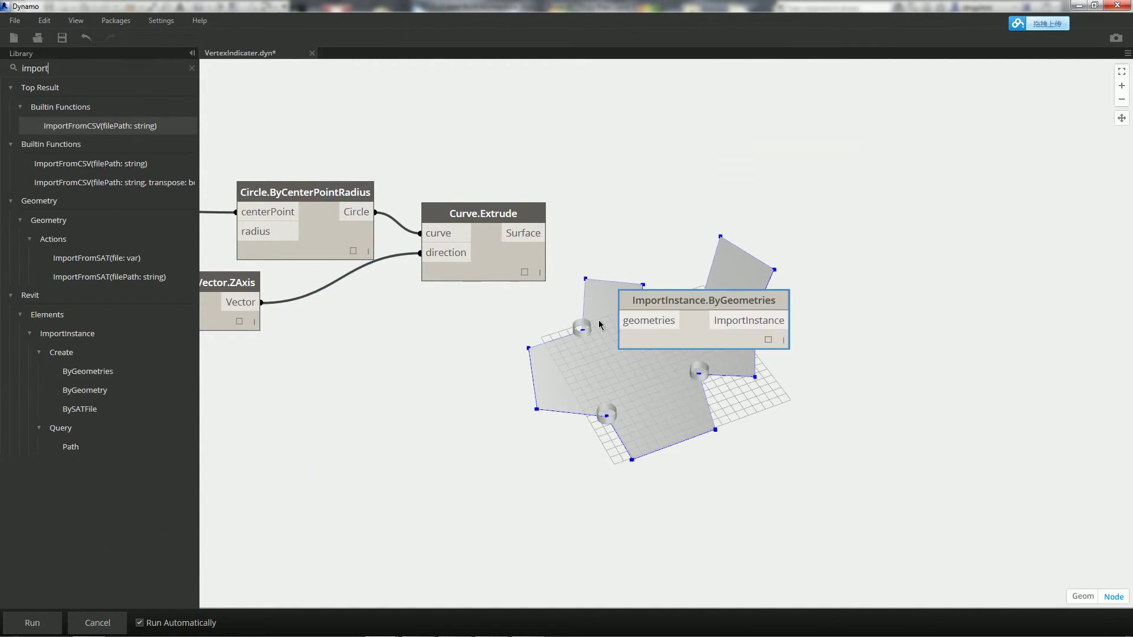
click(547, 233)
click(620, 320)
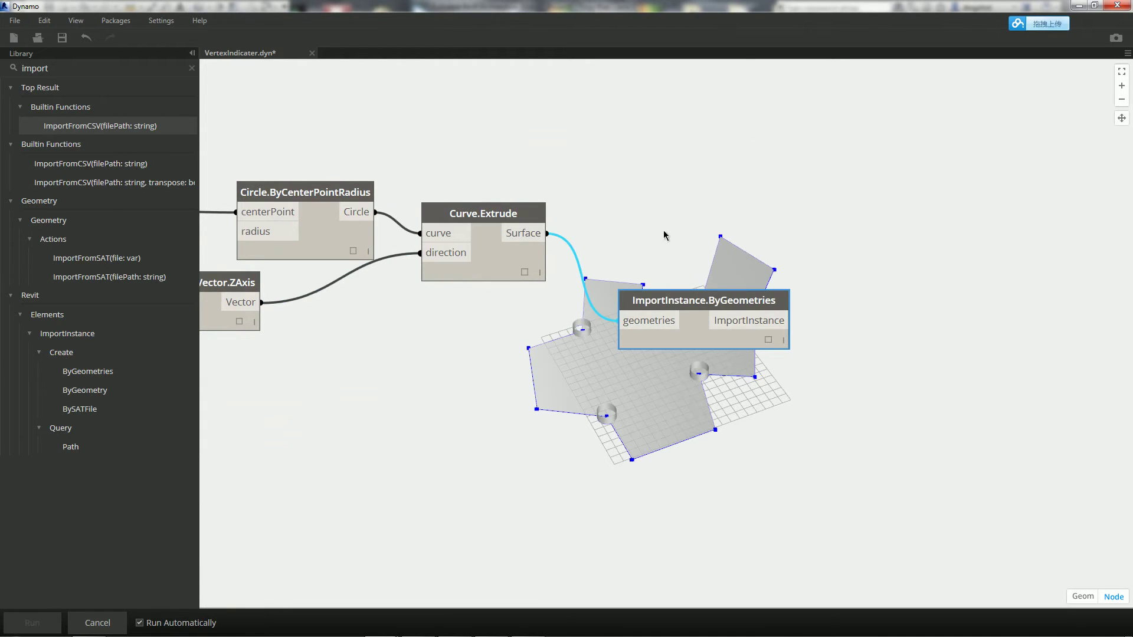
drag(721, 12, 295, 298)
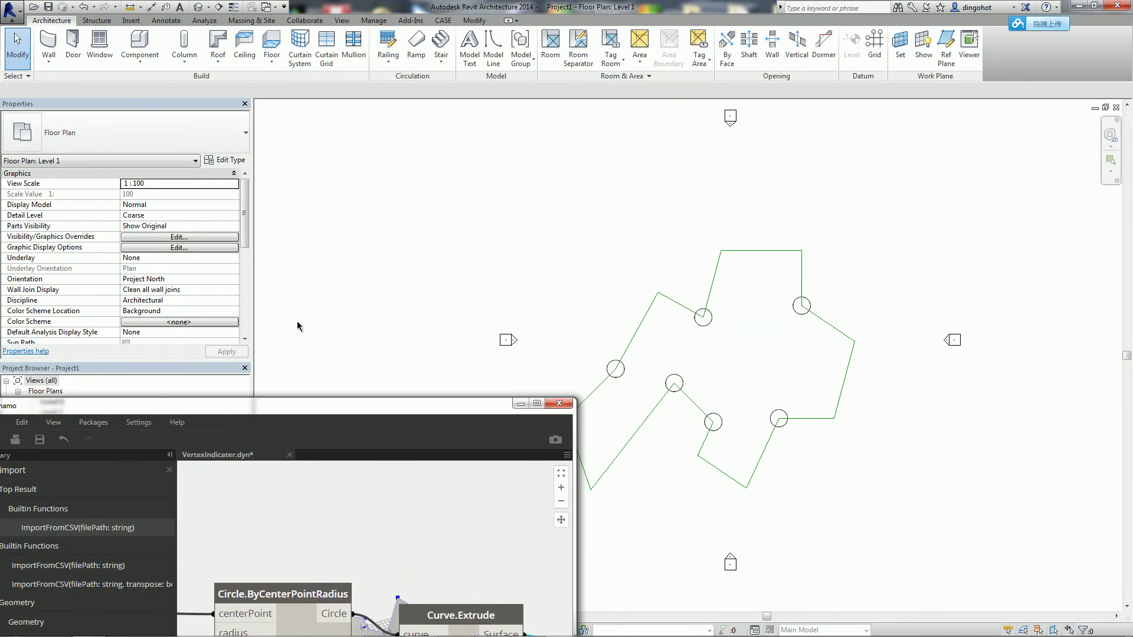
Inspect the imported cylinders on the polygon outline in the default 3D view
click(199, 8)
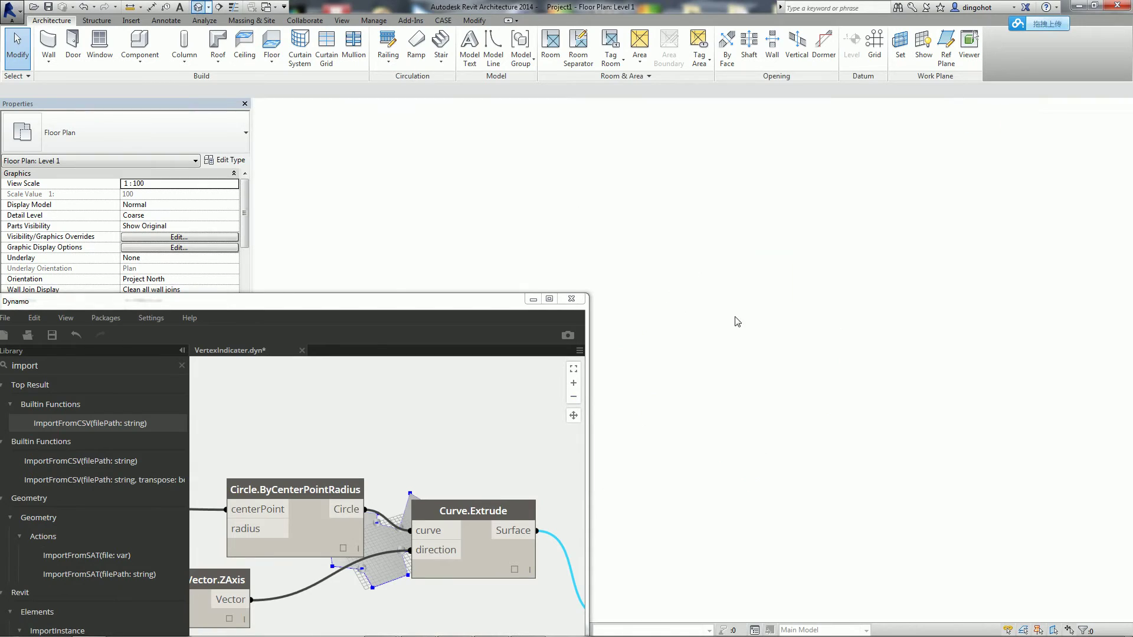
scroll(971, 292, down, 3)
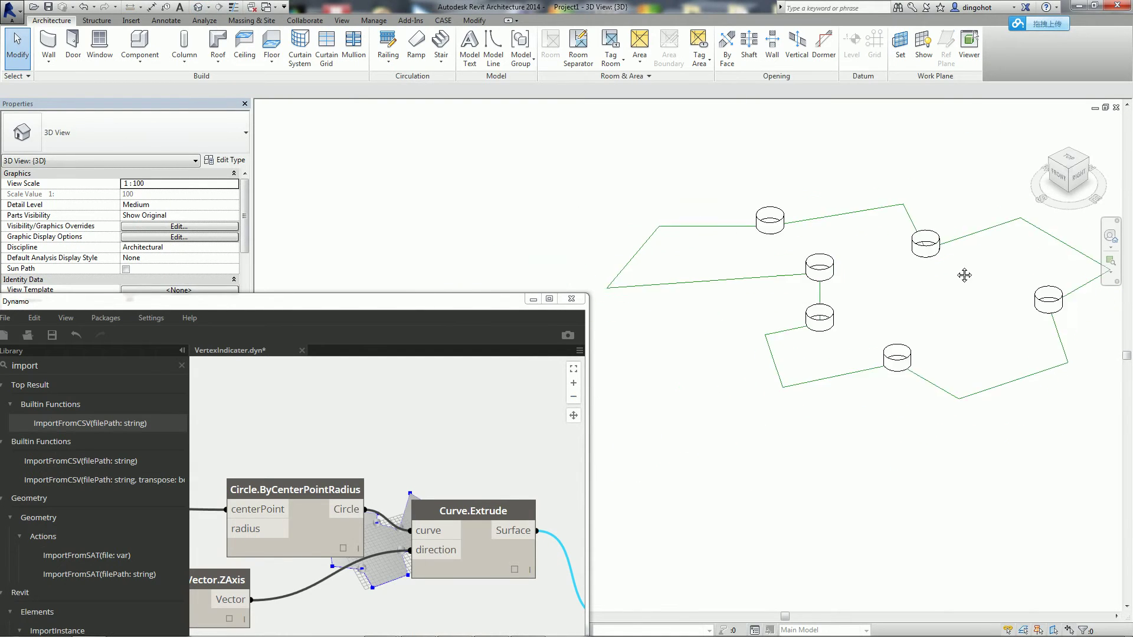
middle_drag(956, 278, 786, 316)
scroll(786, 316, up, 1)
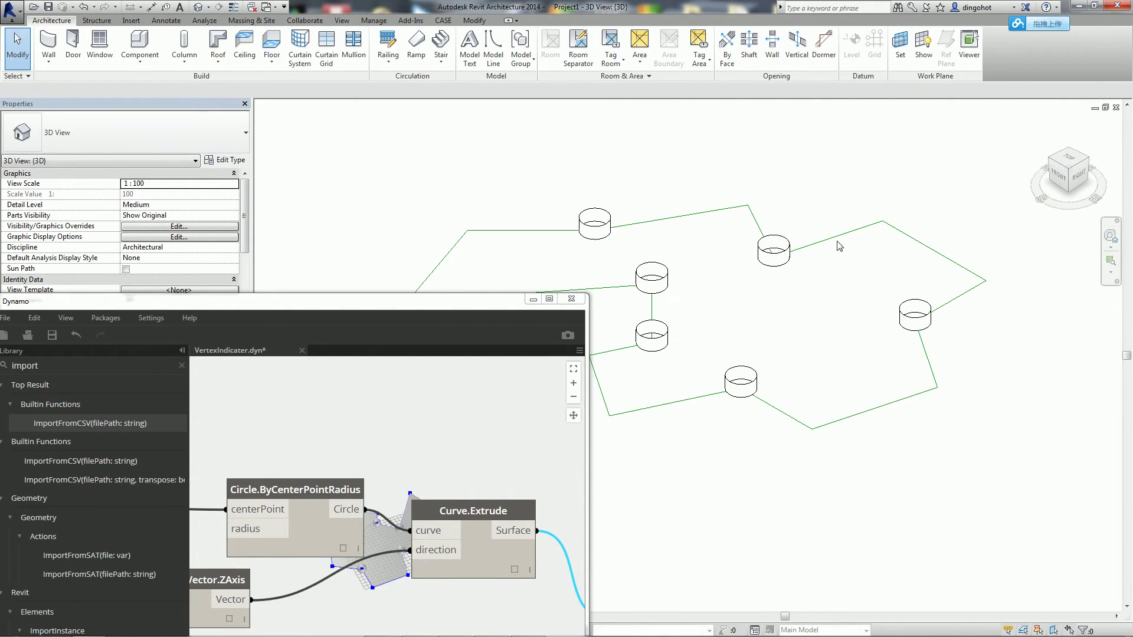
Tab-select the whole chain of polygon model lines, delete it, and move Dynamo aside
click(867, 231)
scroll(866, 236, down, 1)
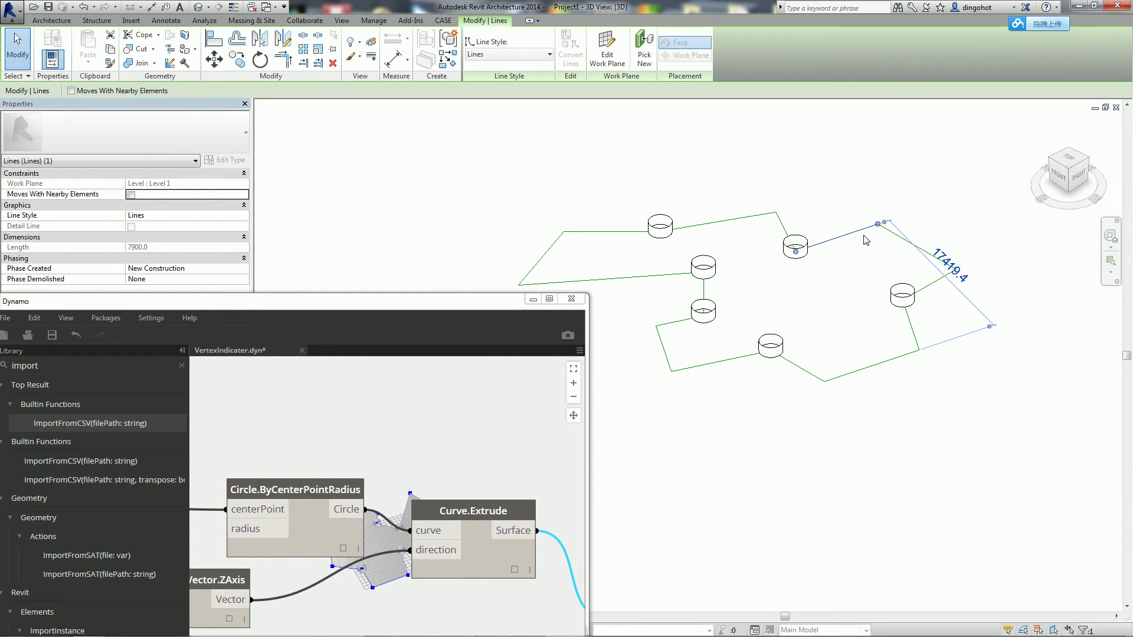
key(Escape)
key(Tab)
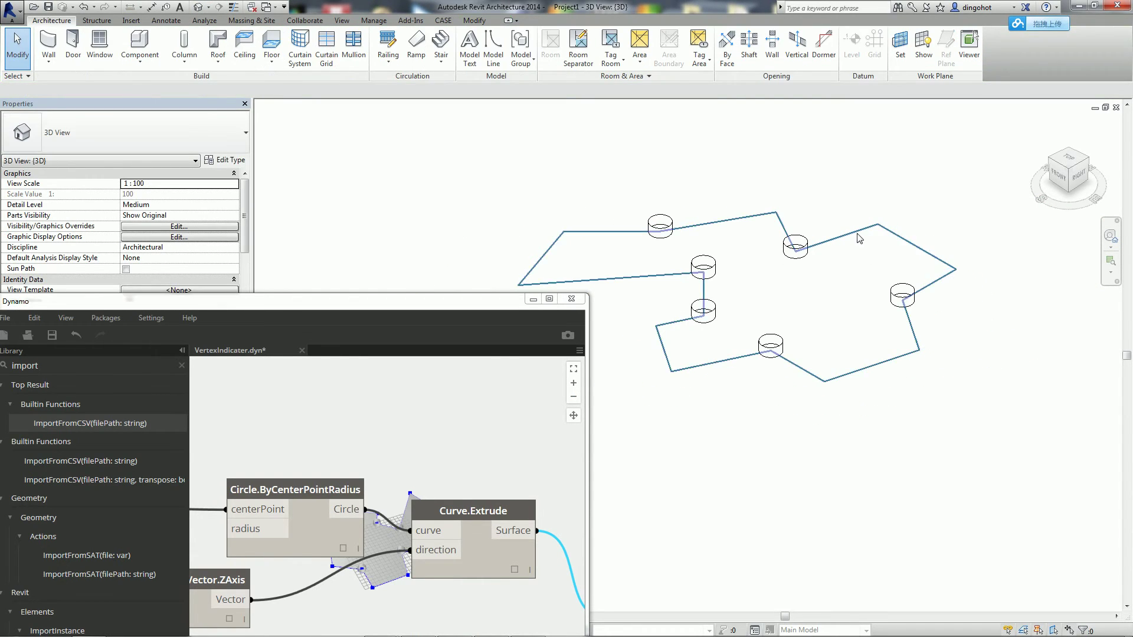
click(859, 238)
key(Delete)
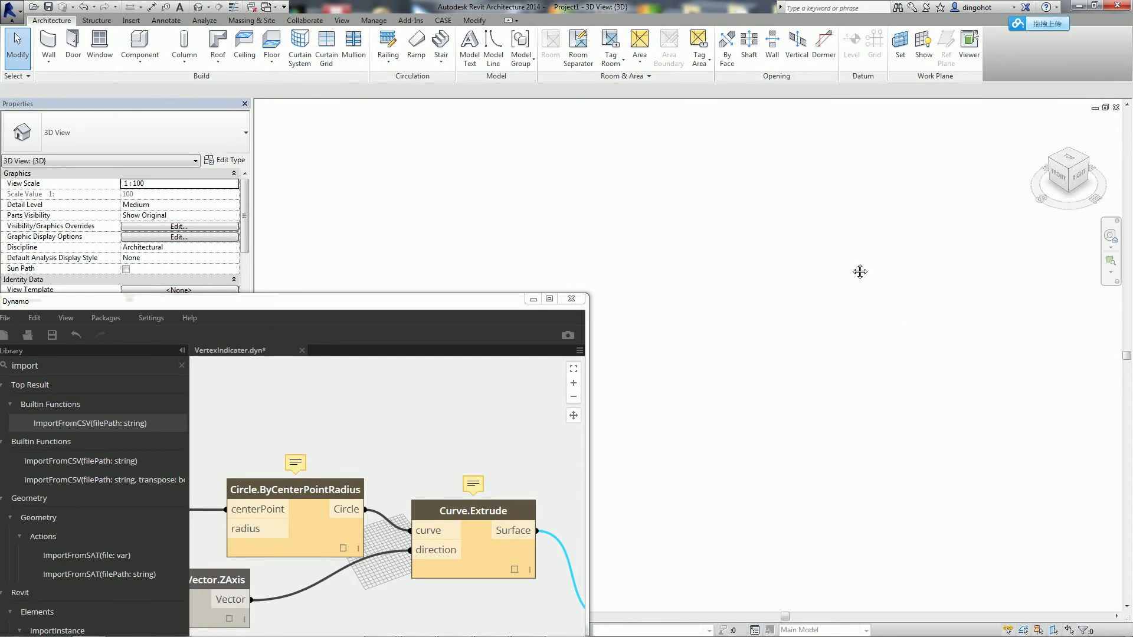
drag(247, 297, 373, 420)
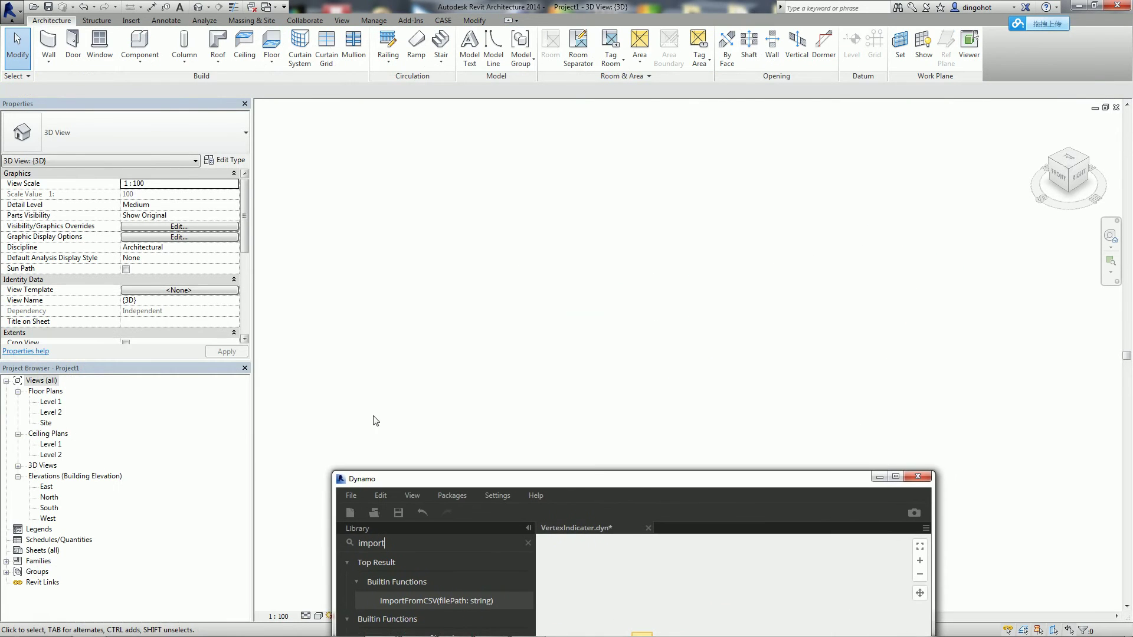
On the Level 1 floor plan, start a chained model-line polygon with its first six vertices
double_click(50, 402)
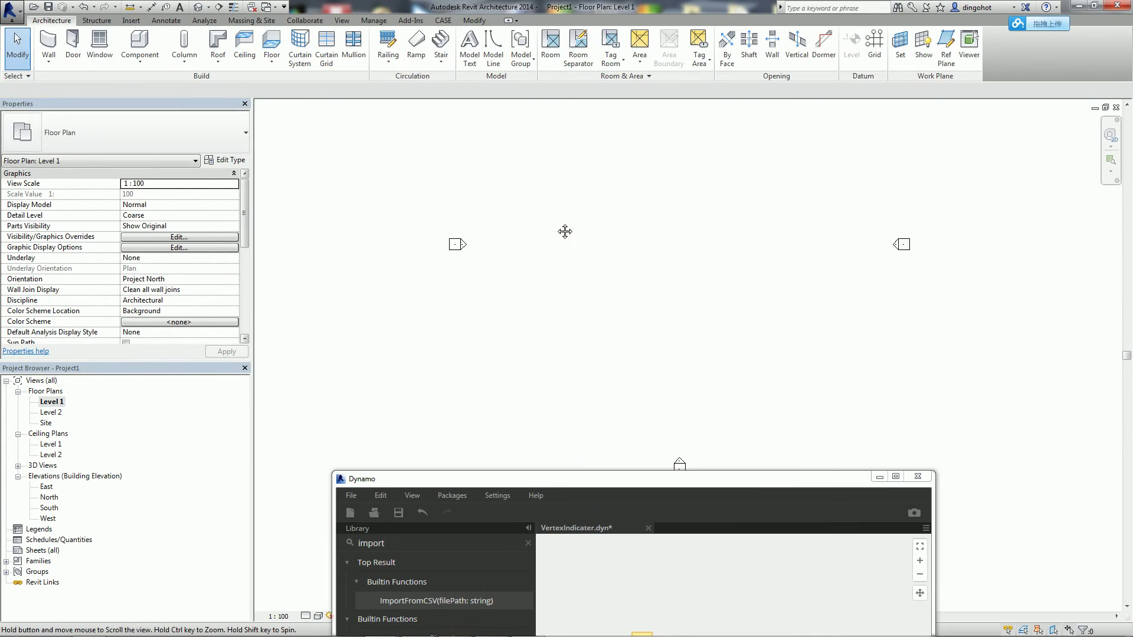
scroll(567, 300, down, 2)
click(494, 47)
click(503, 259)
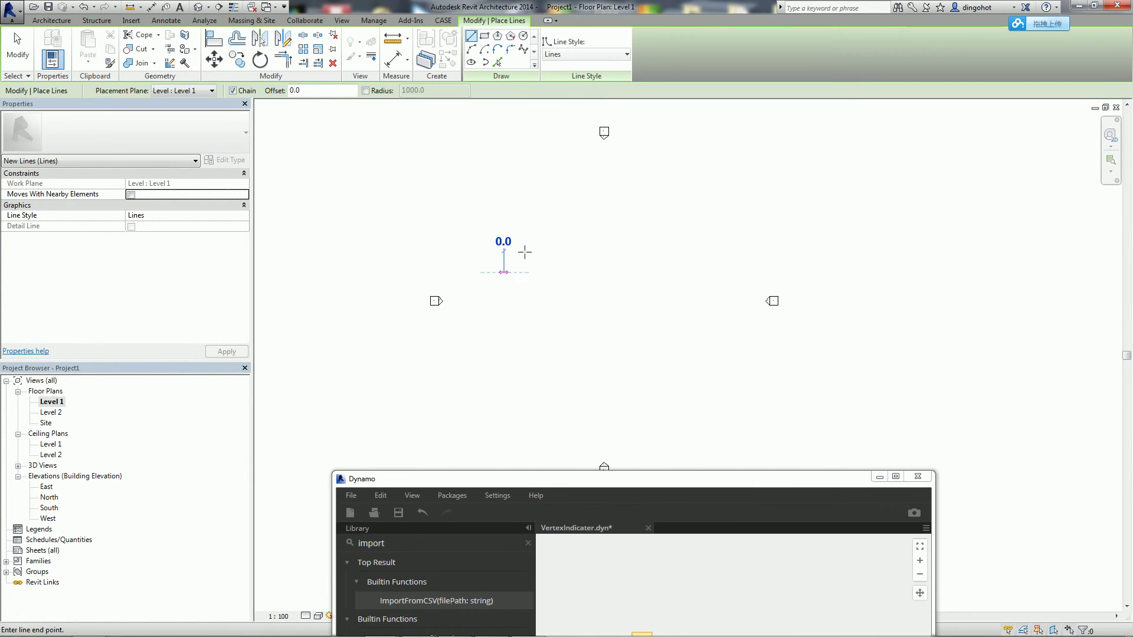
click(593, 267)
click(659, 240)
click(684, 315)
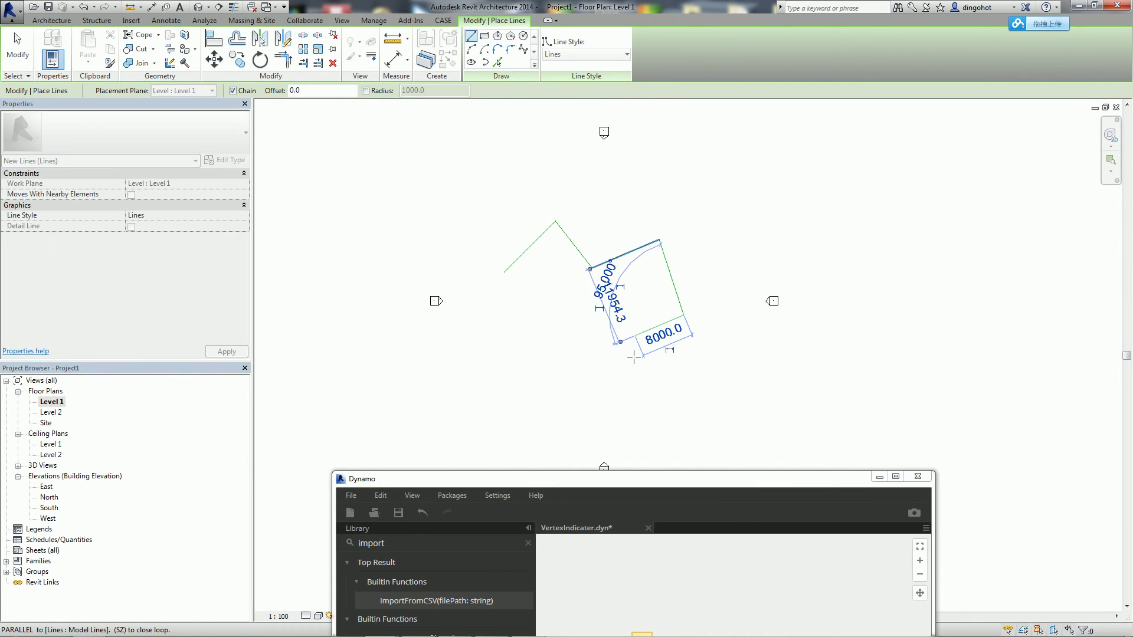
click(635, 336)
click(653, 392)
Continue the zigzag outline through nine more corners back toward the start
click(578, 416)
click(583, 357)
click(541, 353)
click(522, 388)
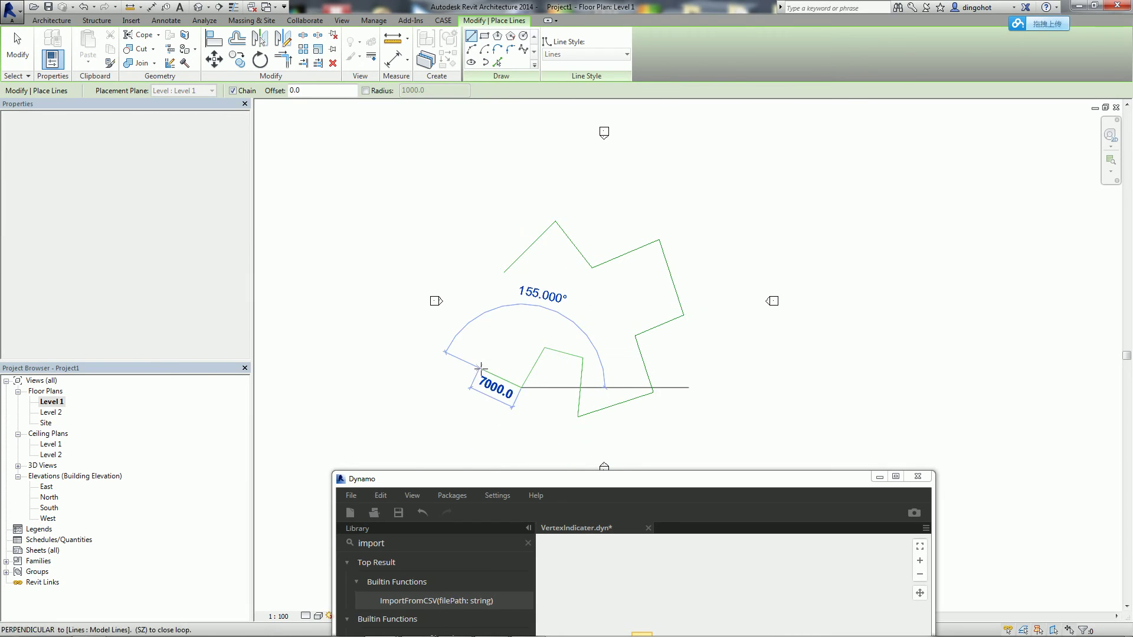
click(480, 368)
click(479, 335)
click(570, 303)
click(560, 279)
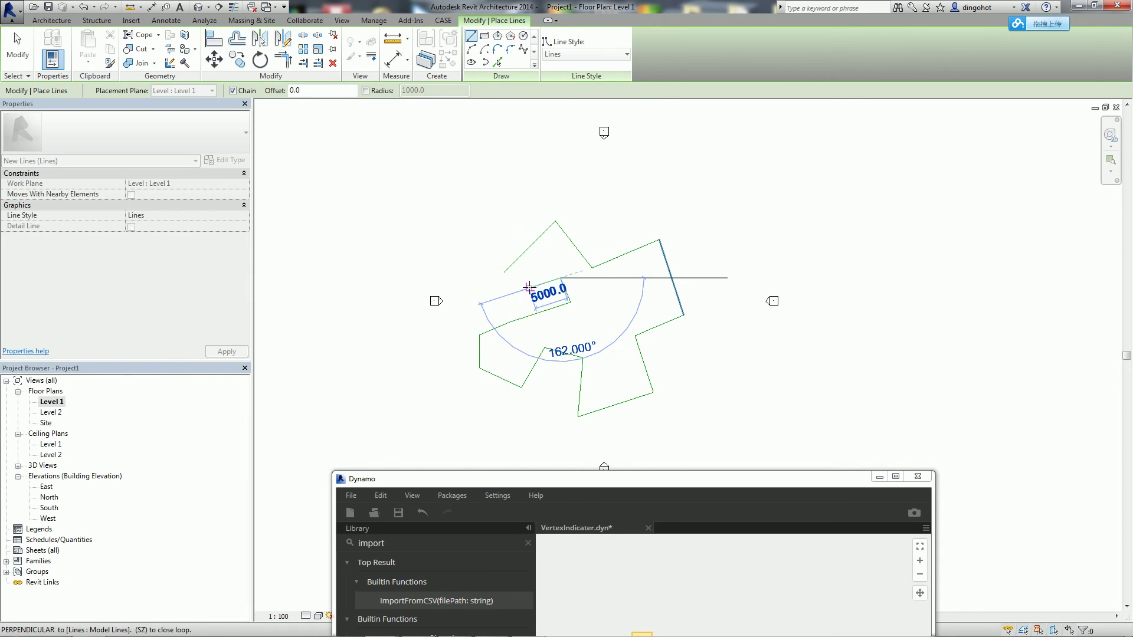
click(529, 288)
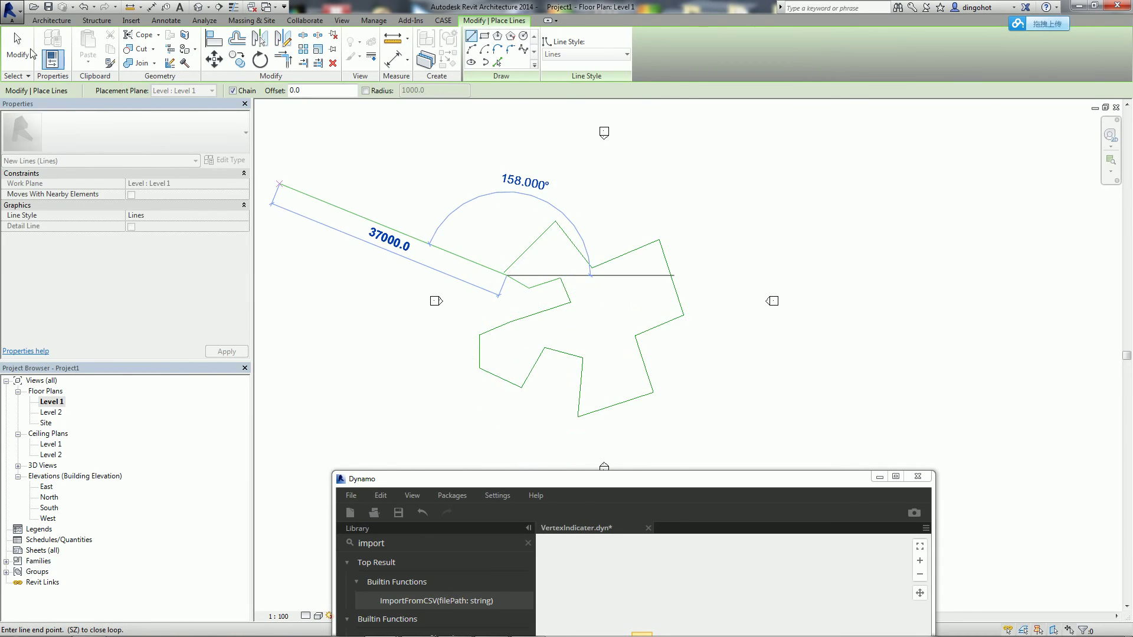
Stop drawing and delete the short stray line segment
click(32, 54)
scroll(533, 289, up, 2)
click(522, 294)
scroll(522, 294, up, 1)
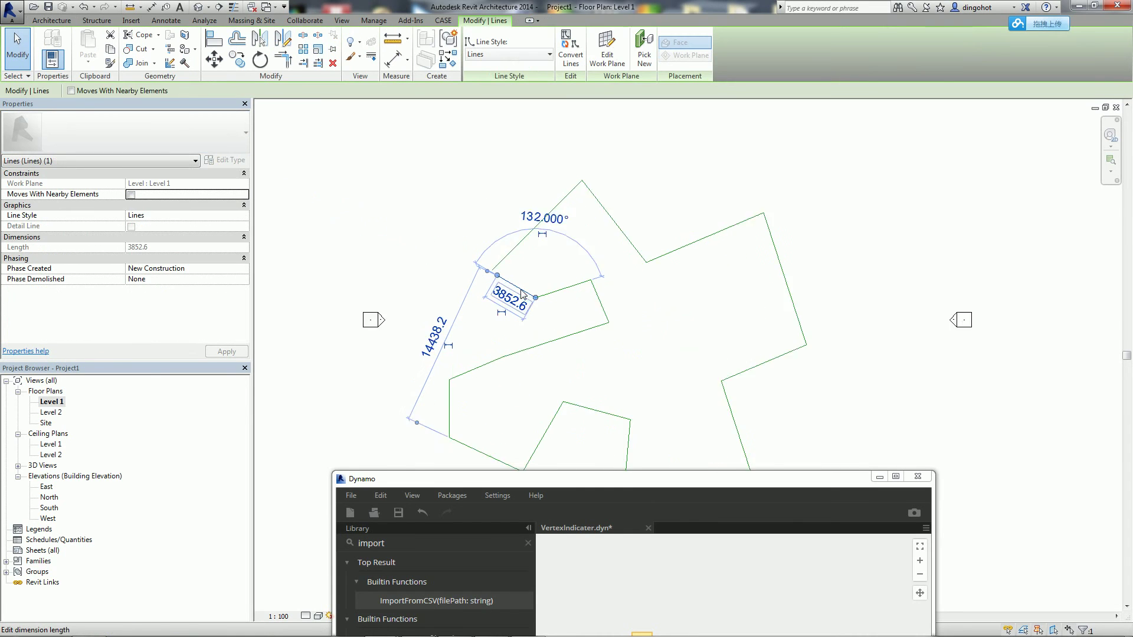
scroll(522, 294, up, 1)
key(Delete)
Restart Model Line at the open endpoint, then cancel and leave line-drawing mode
click(493, 53)
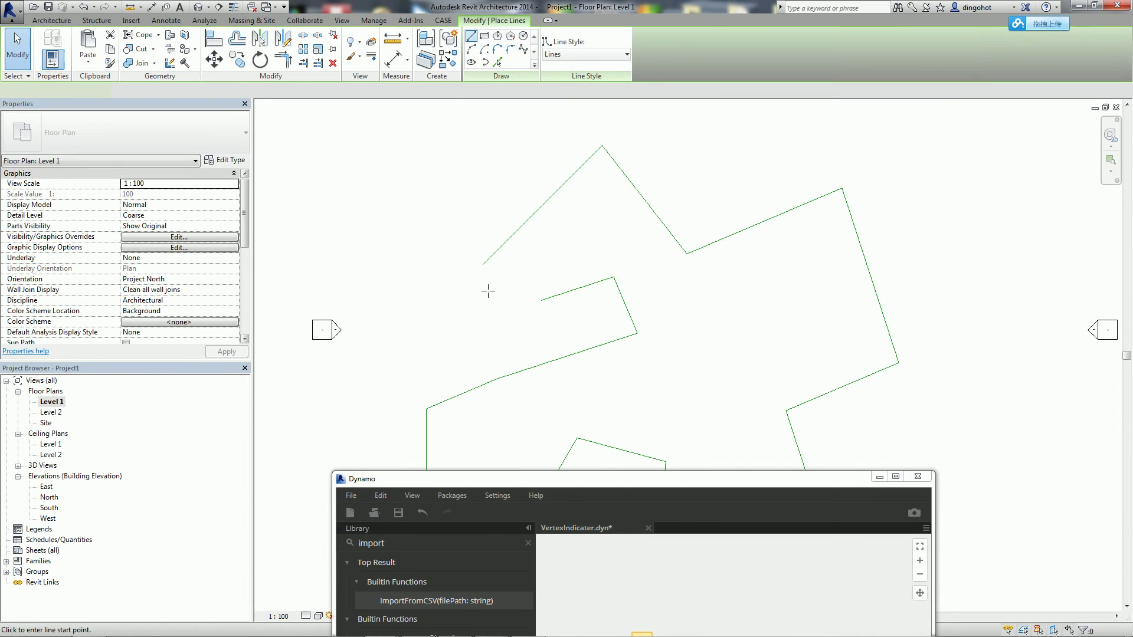
click(484, 265)
key(Escape)
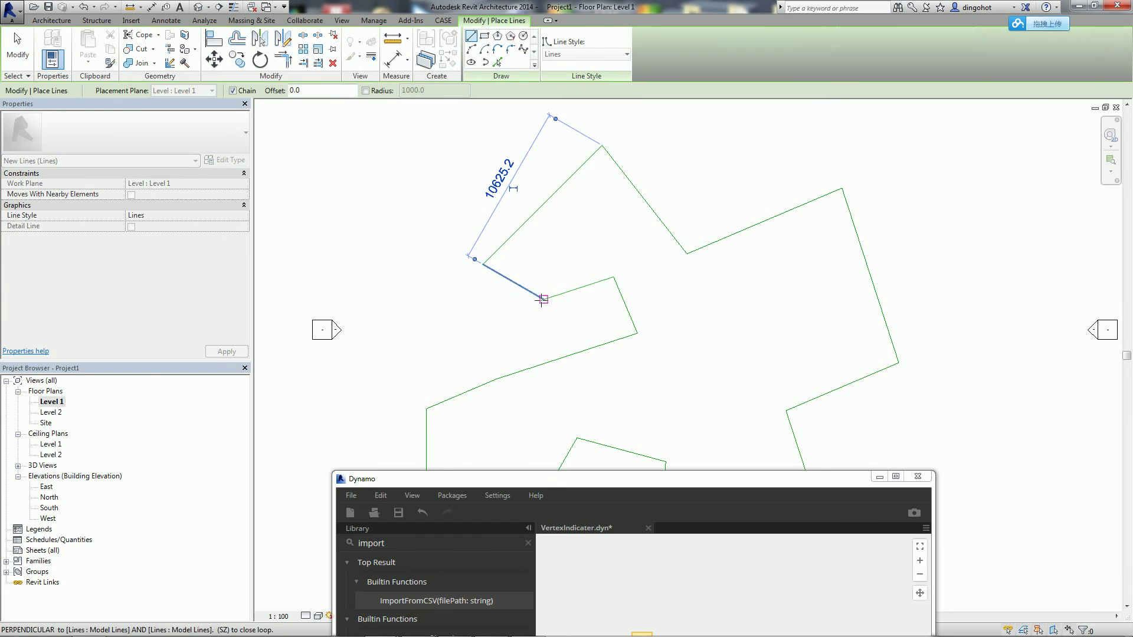
key(Escape)
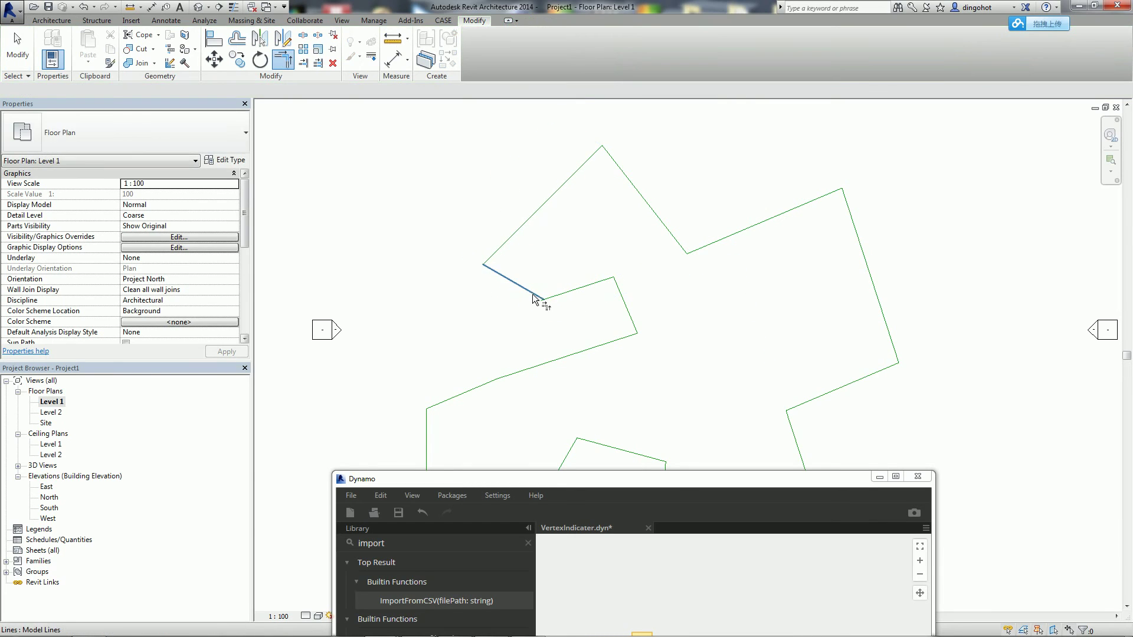
scroll(564, 301, down, 3)
scroll(623, 417, up, 2)
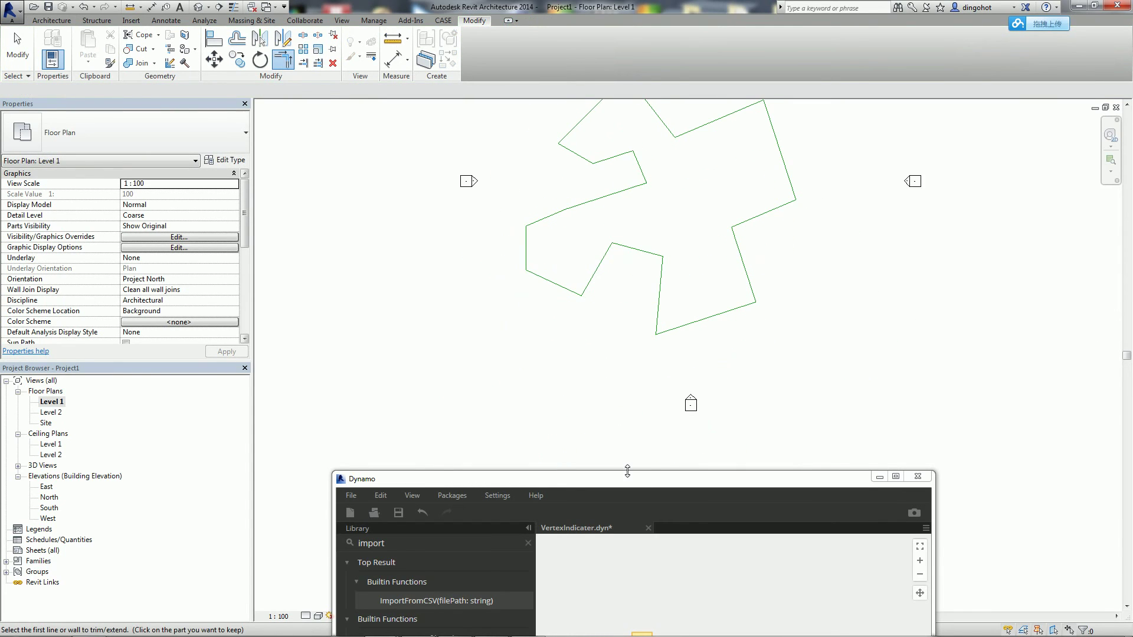
Centre the new polygon in the plan and move Dynamo up to show its node graph
middle_drag(670, 302, 744, 395)
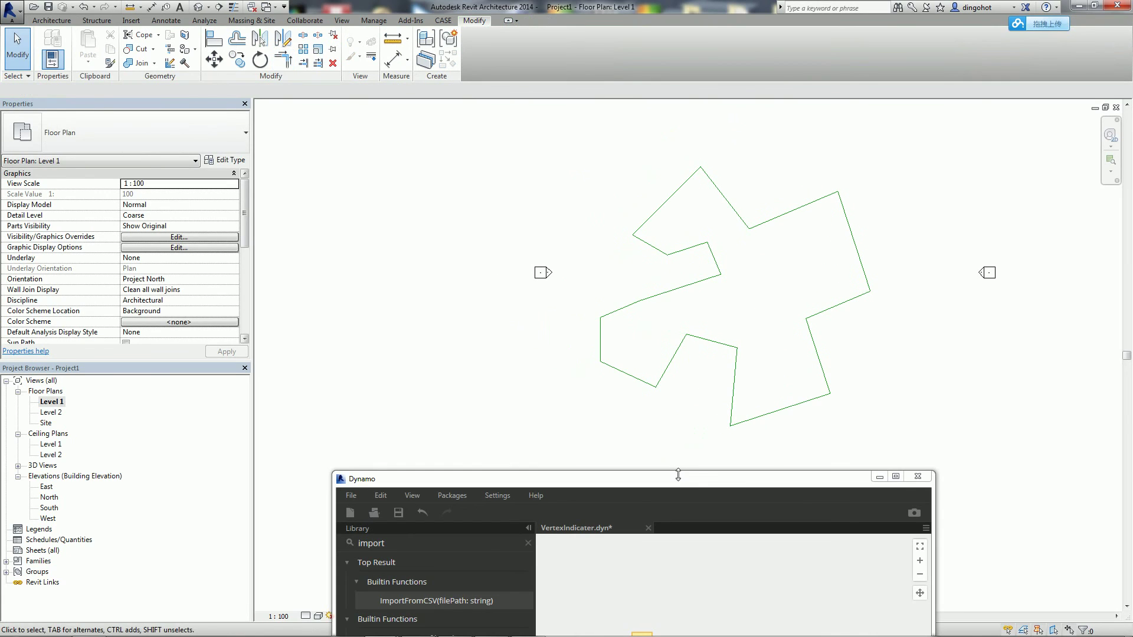
drag(682, 477, 315, 122)
scroll(410, 307, down, 3)
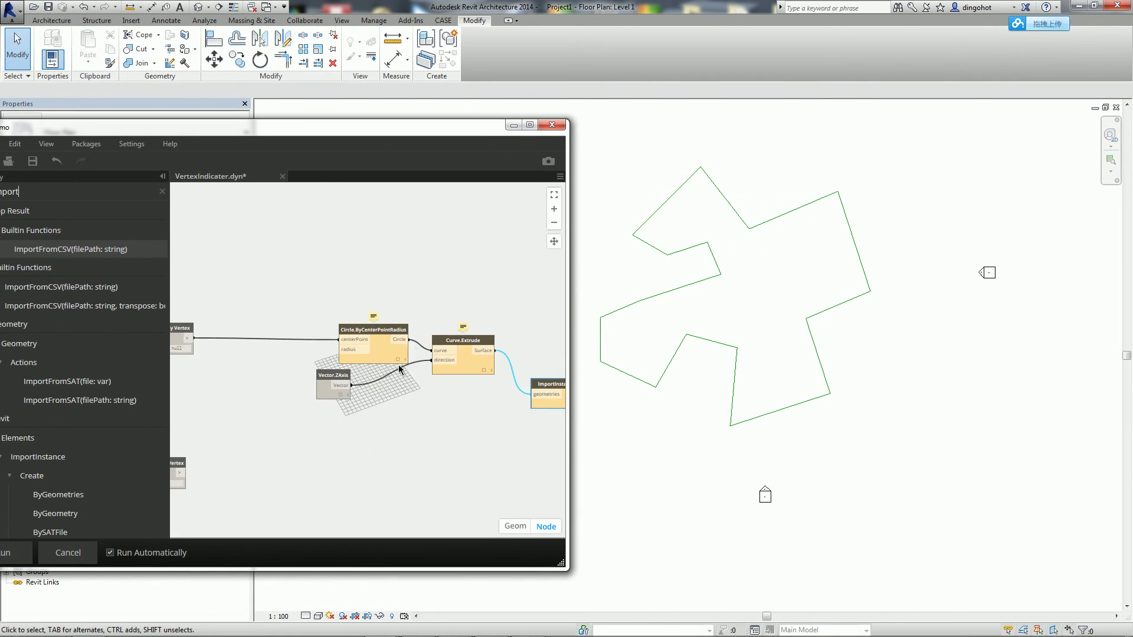
scroll(399, 365, down, 2)
scroll(448, 336, down, 2)
scroll(422, 340, down, 2)
scroll(423, 339, up, 2)
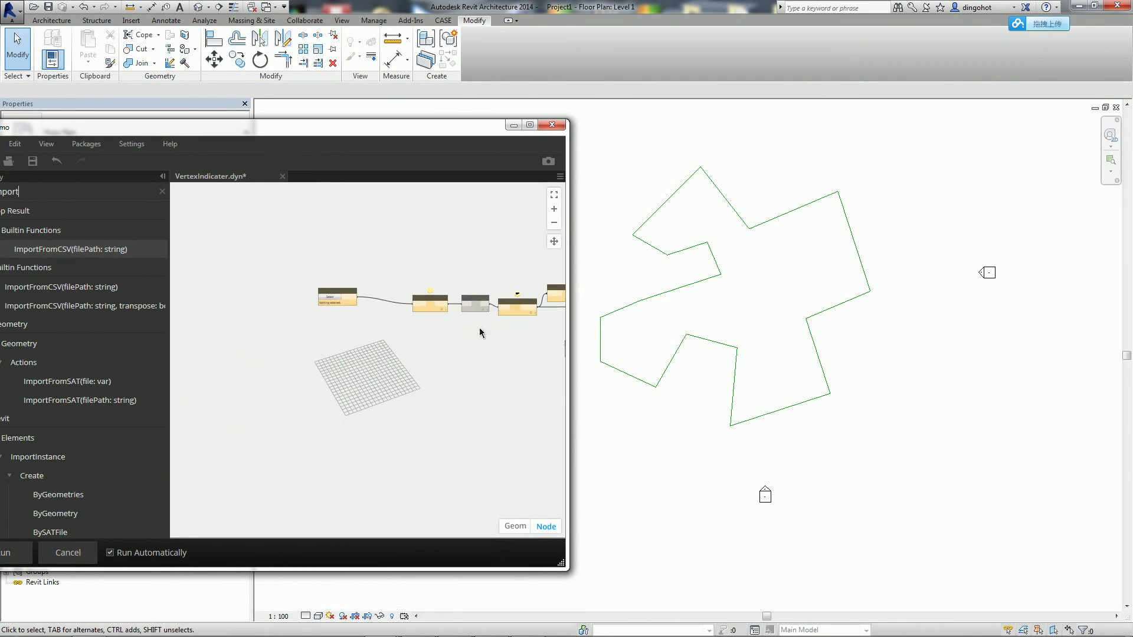
scroll(331, 306, up, 2)
scroll(332, 306, up, 2)
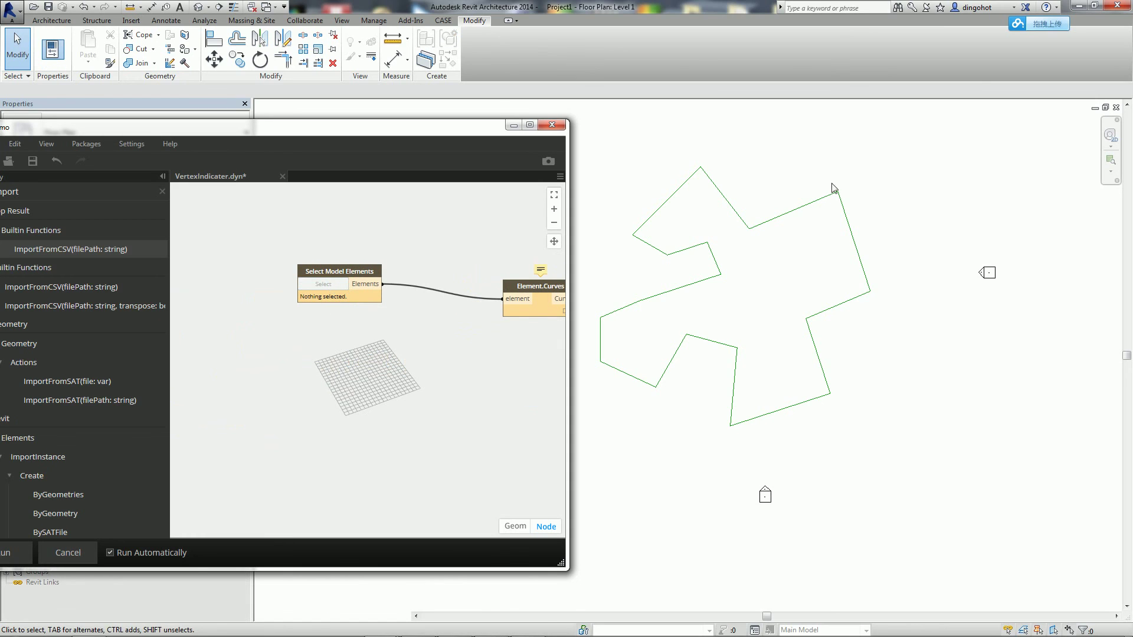
Window-select the new polygon's lines for Select Model Elements and view the cylinders in 3D
drag(895, 162, 671, 349)
drag(587, 434, 586, 435)
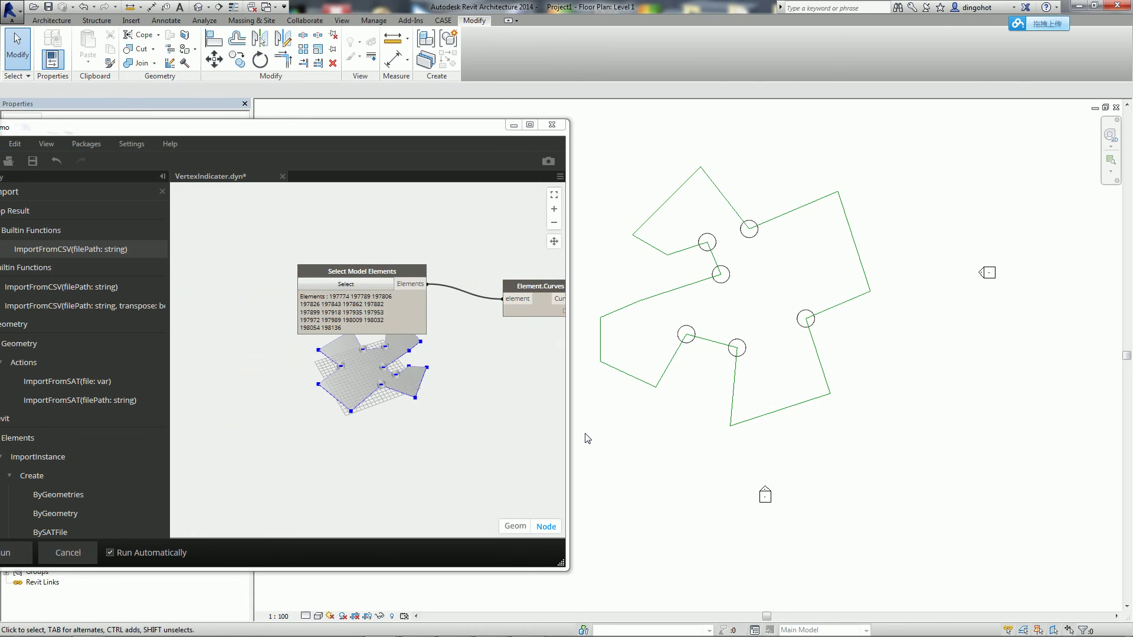
middle_drag(723, 369, 772, 386)
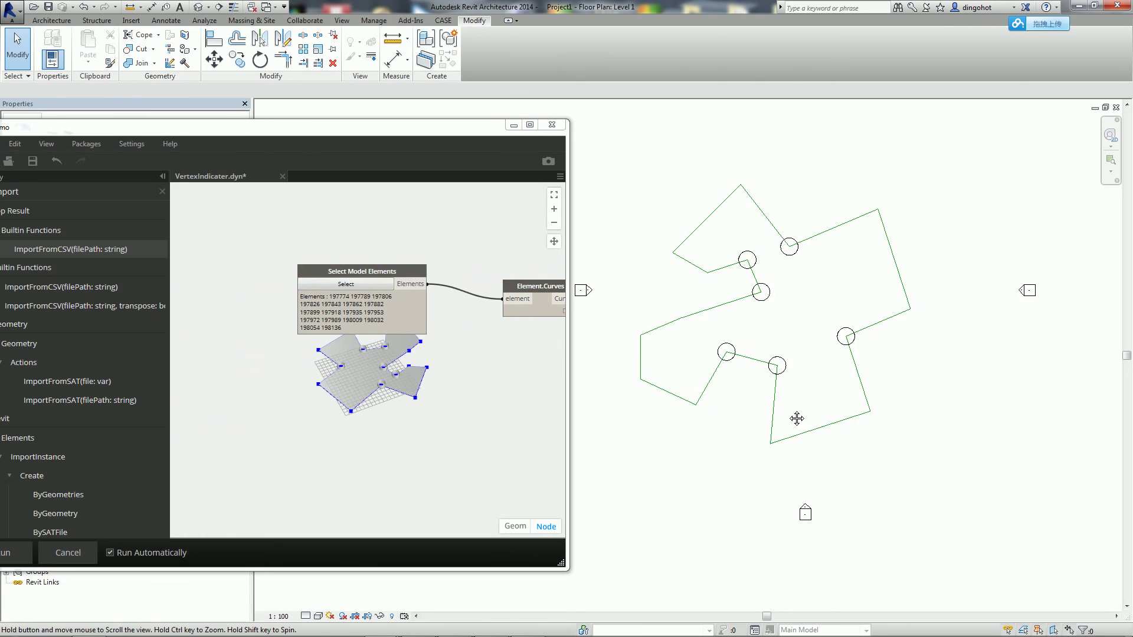
click(206, 9)
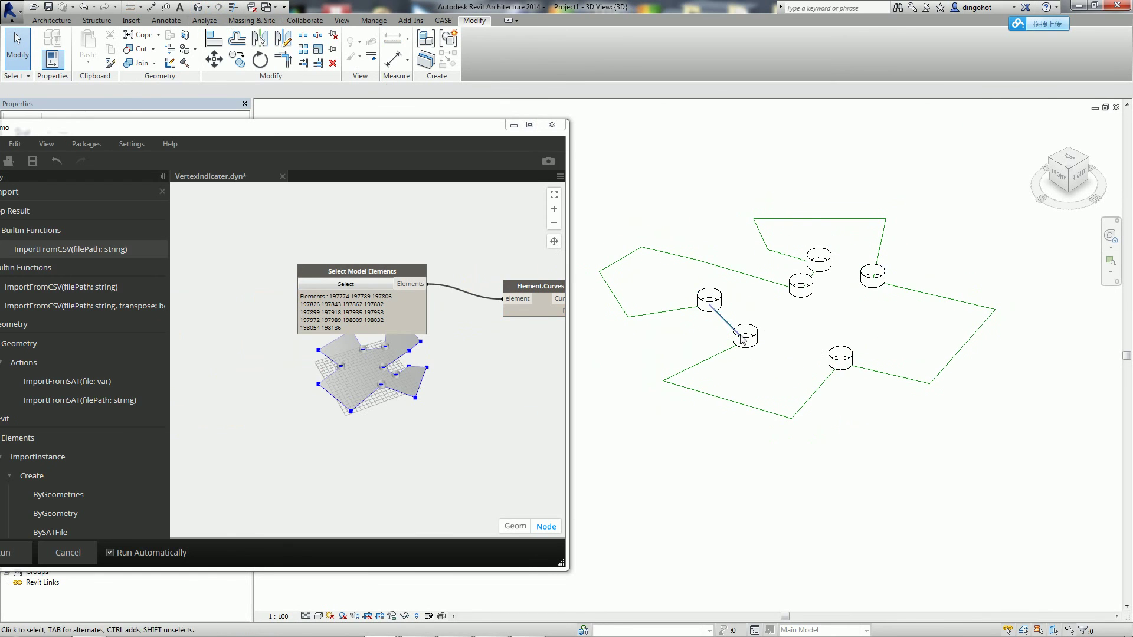
middle_drag(806, 371, 818, 409)
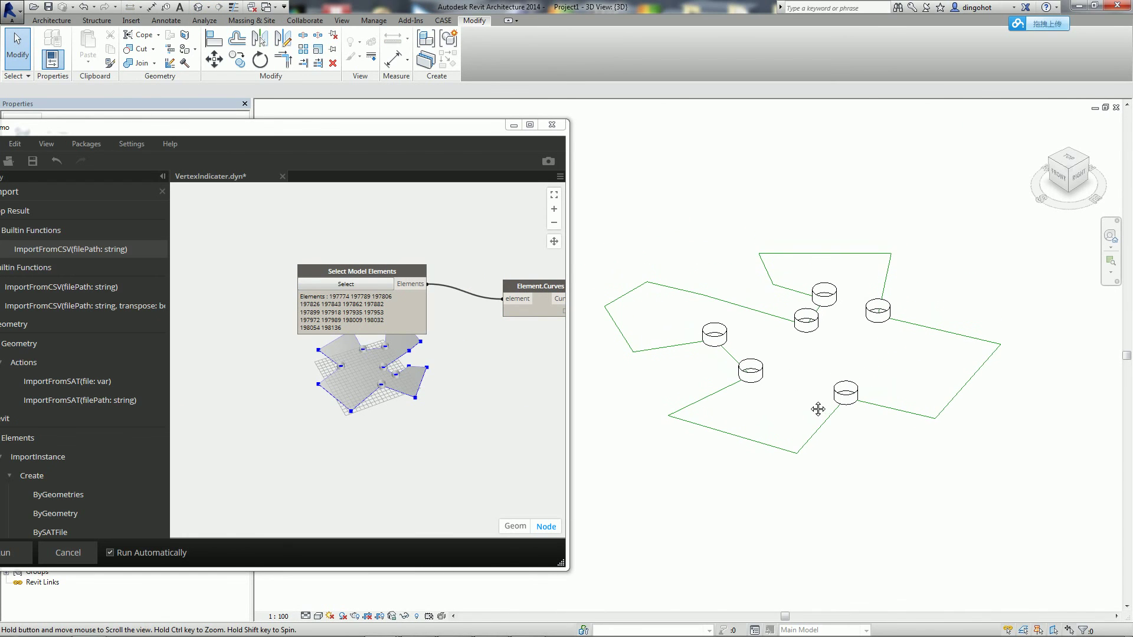